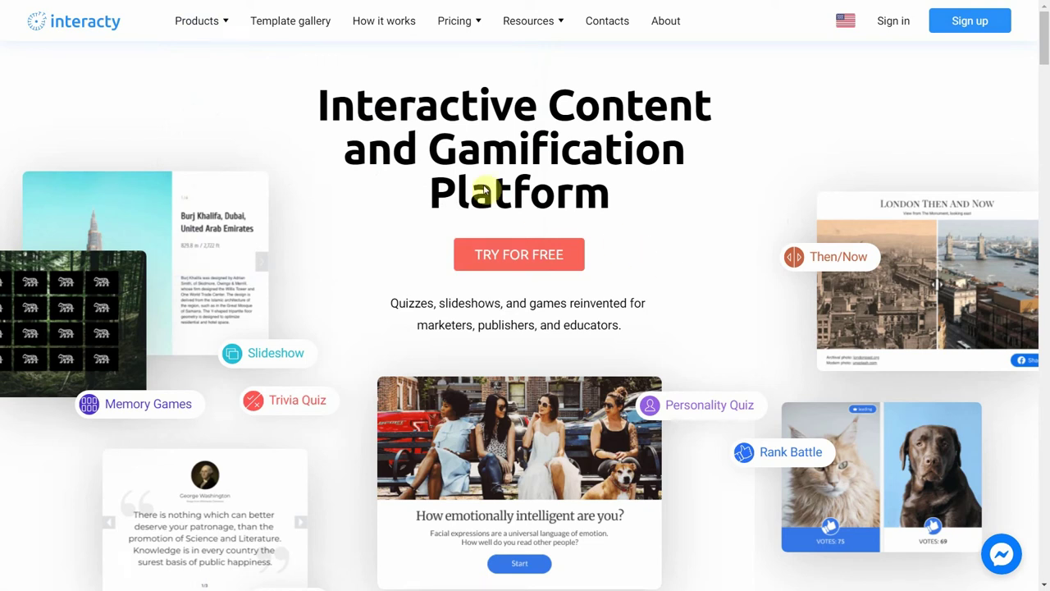
Step: Open the Interactive Image product page and sign in to the existing account with the prefilled credentials
mouse_move(228, 27)
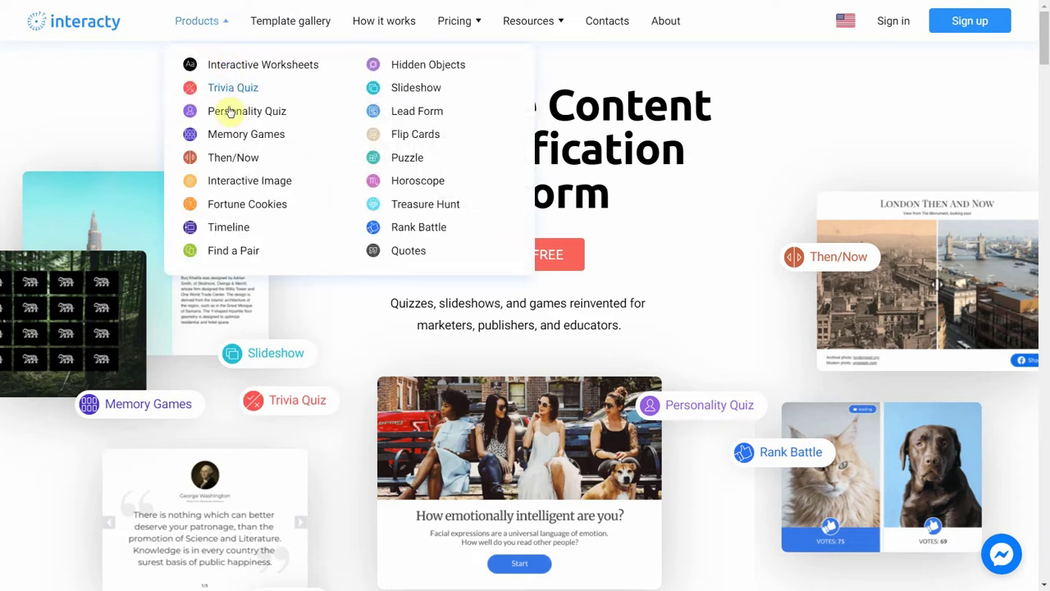
left_click(255, 182)
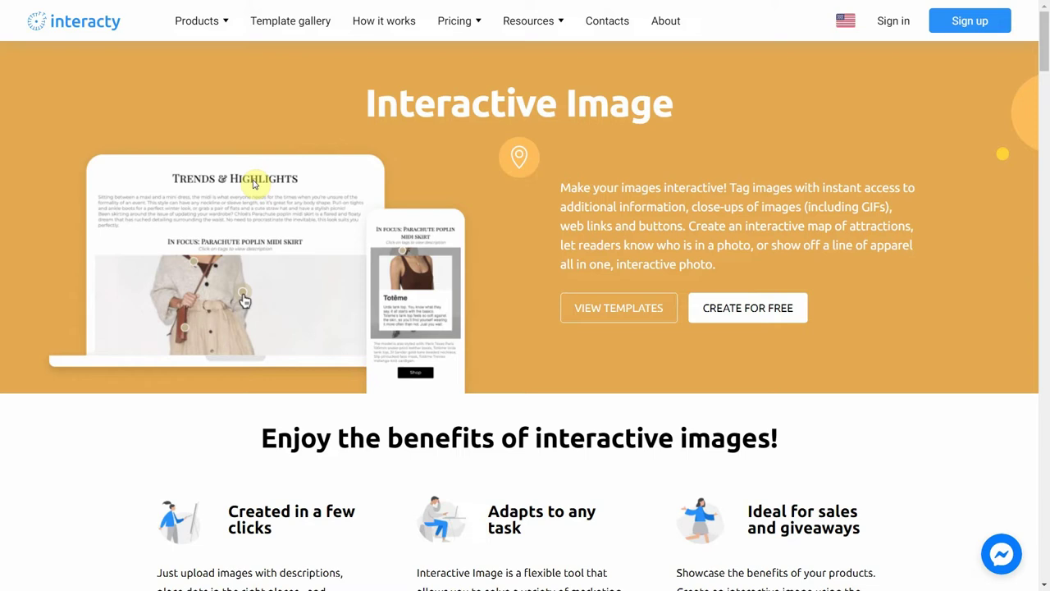
left_click(905, 20)
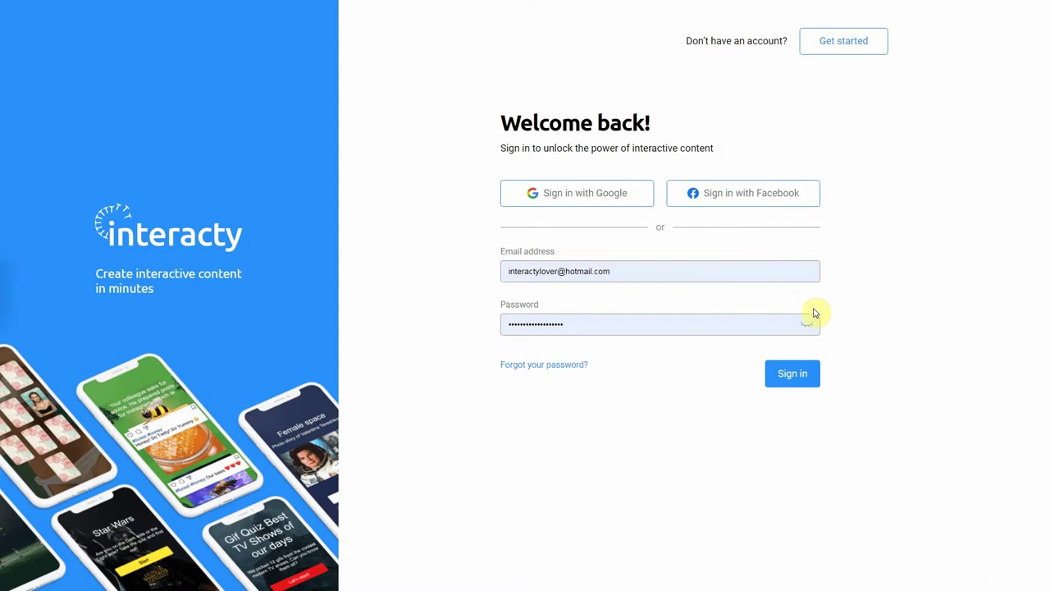
left_click(803, 374)
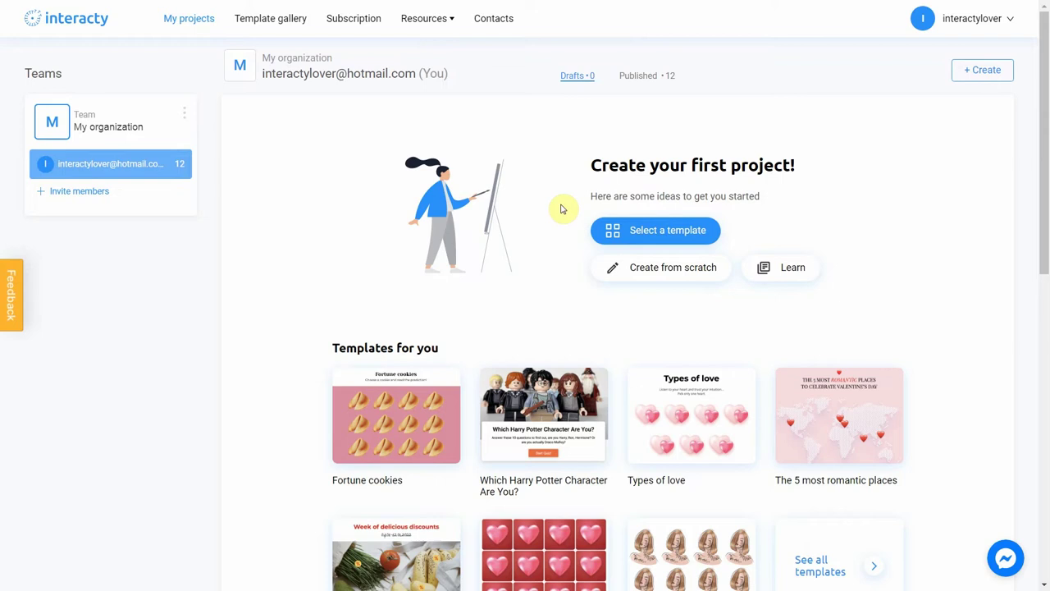
Step: Open the Hypermarket template for editing from the Interactive image section of the template gallery
left_click(267, 22)
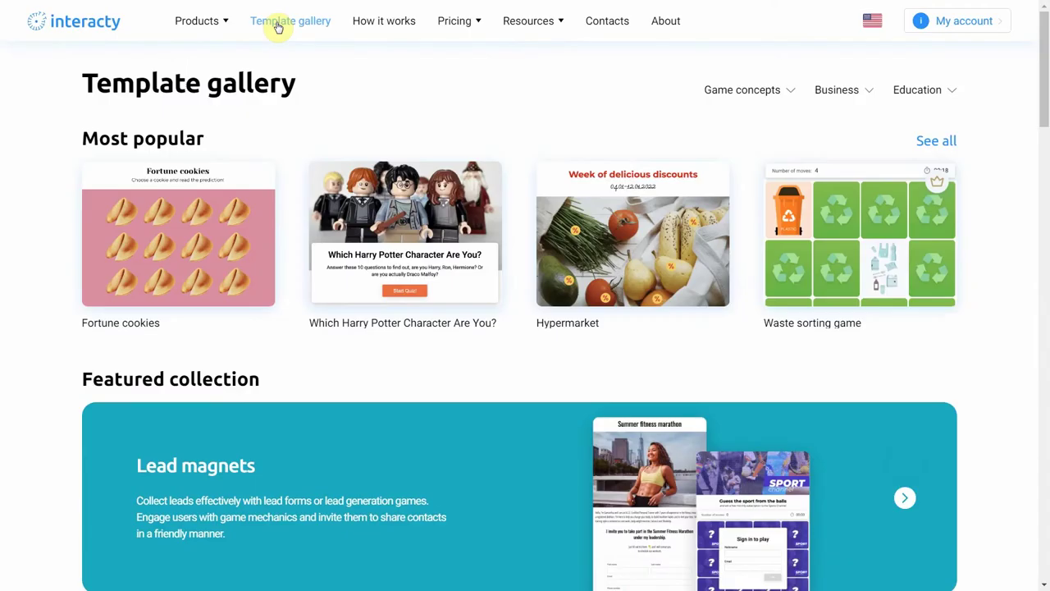
scroll(303, 215, "down", 7)
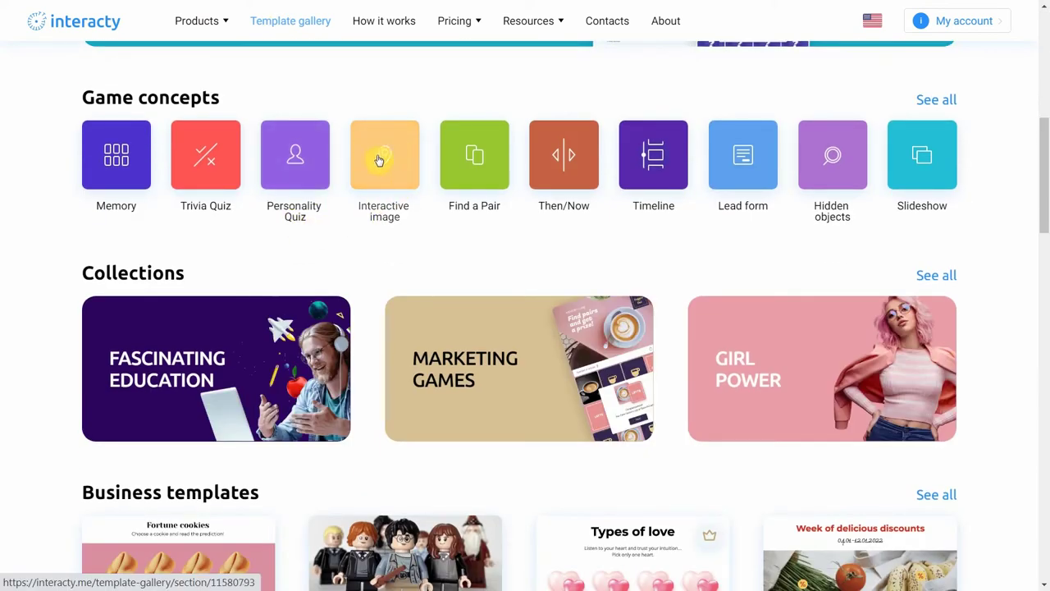
left_click(378, 158)
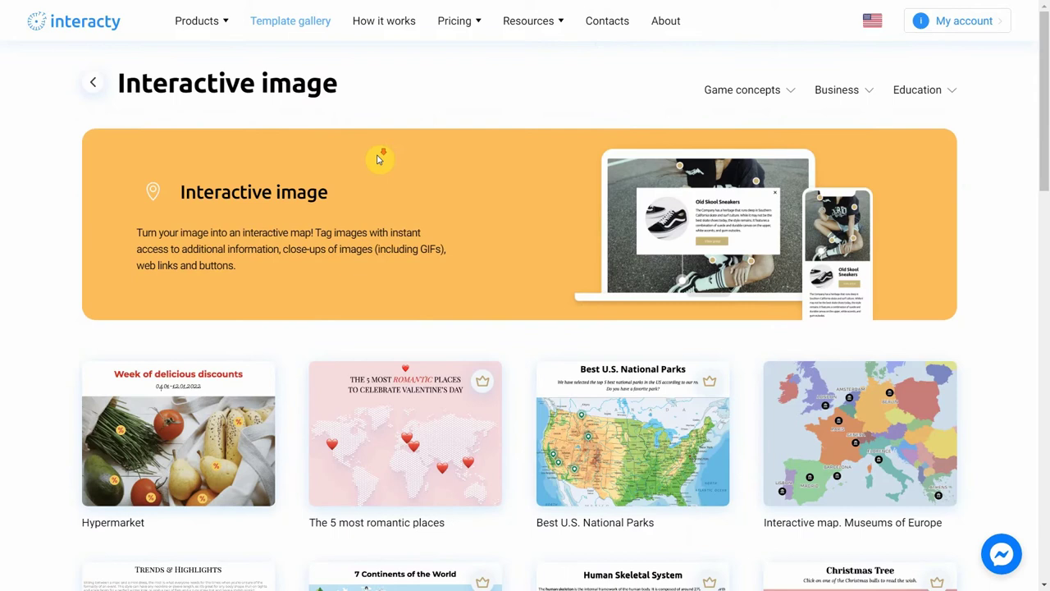
scroll(378, 158, "down", 2)
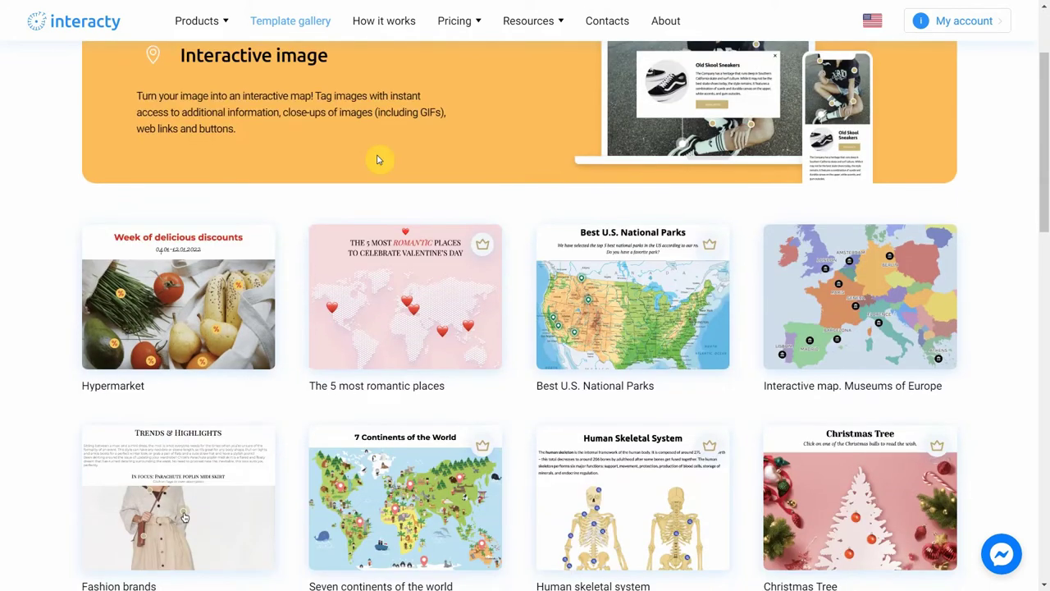
mouse_move(382, 355)
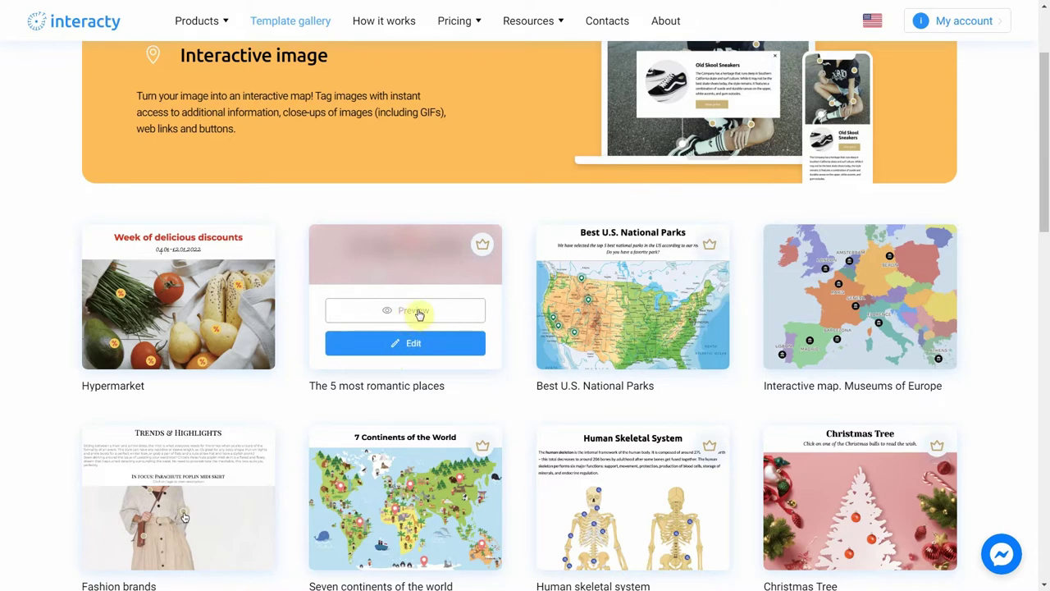
mouse_move(192, 301)
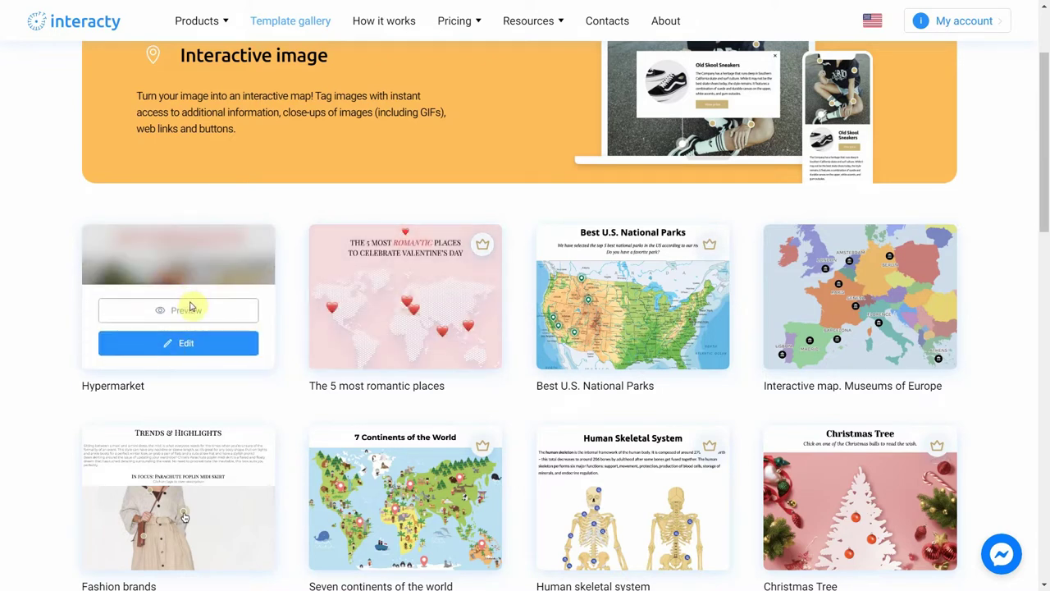
left_click(191, 343)
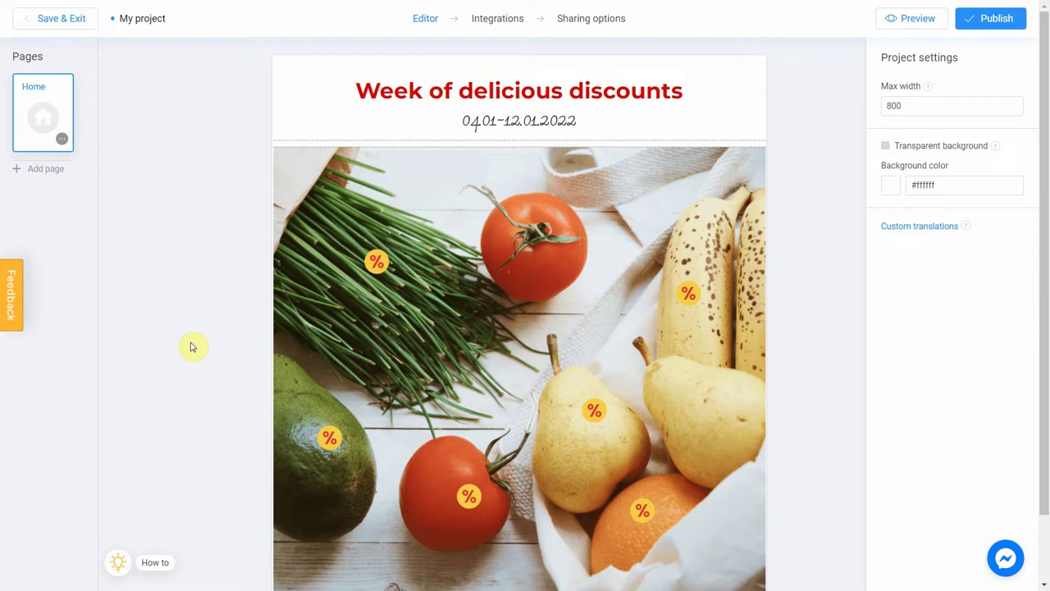
Step: Rewrite the header as two lines: "How to Identify Trees By Leaf Shape" and "The shape of a leaf can give you an information about a tree"
left_click_drag(581, 123, 356, 99)
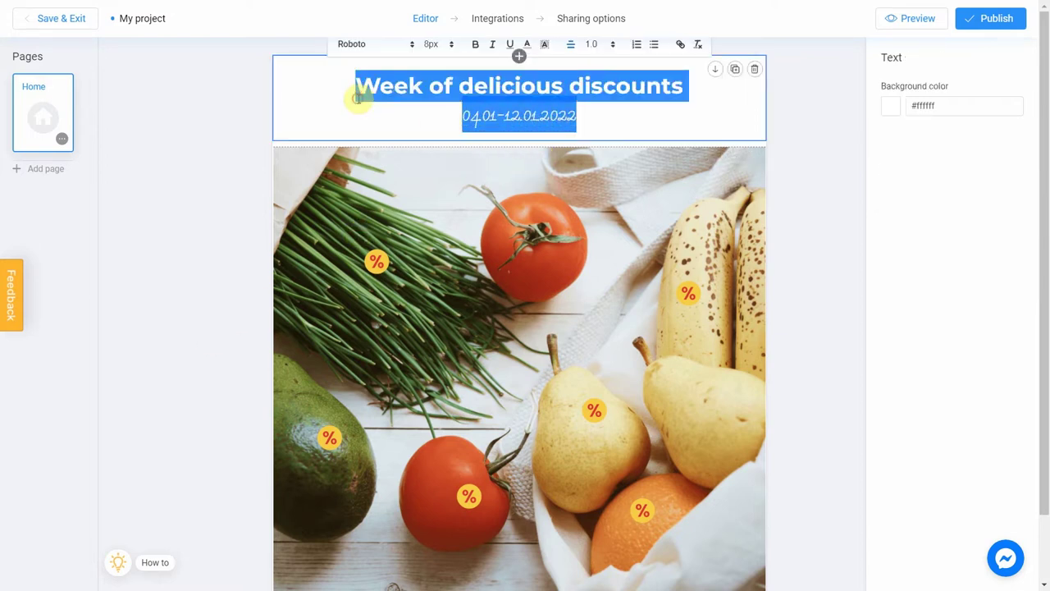
key("BackSpace")
type("How t")
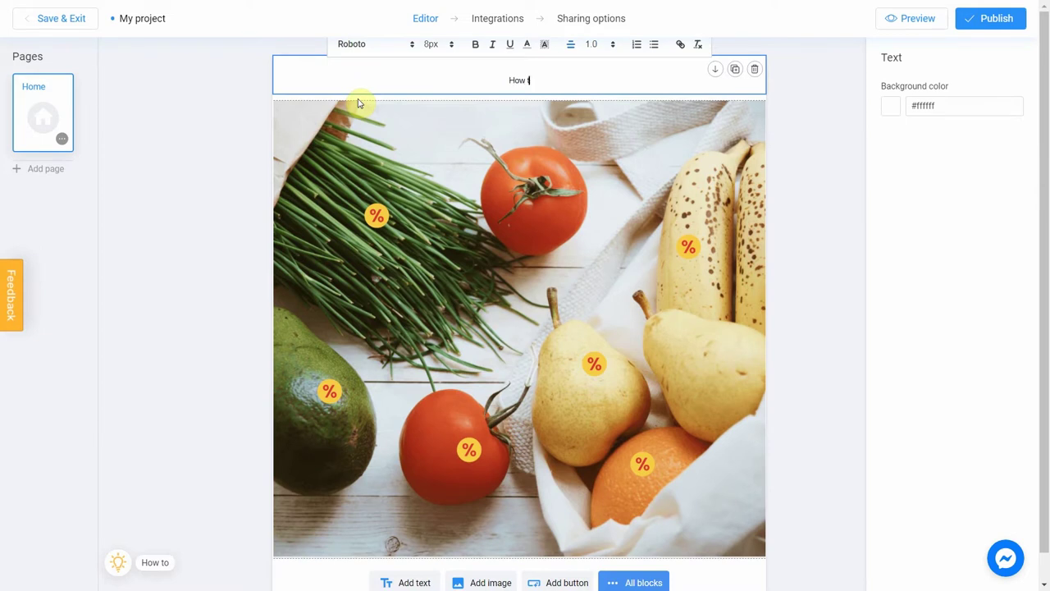
type("o Identify Trees By Leaf Shape")
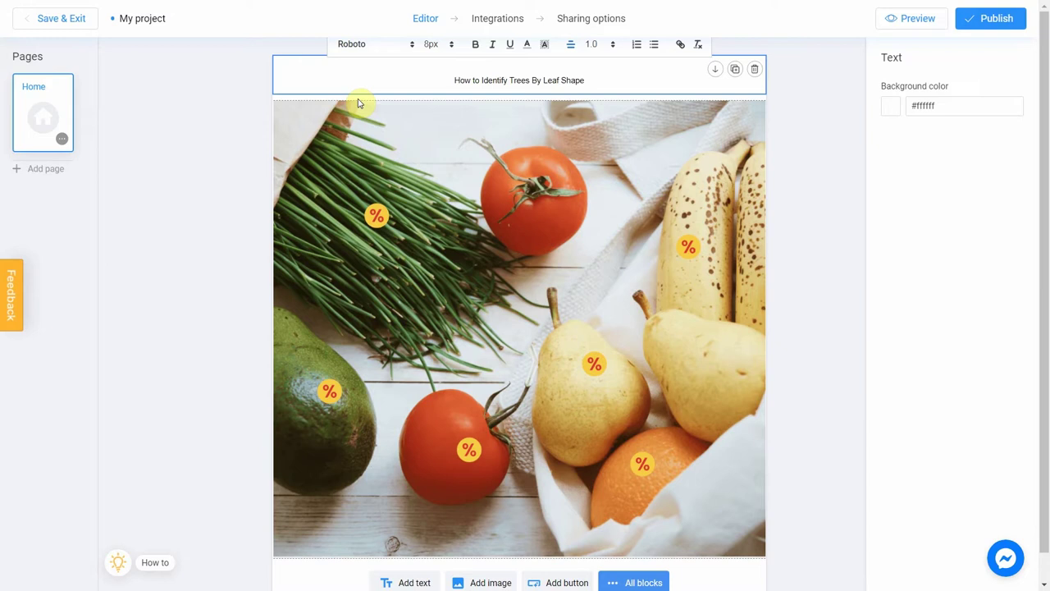
key("Return")
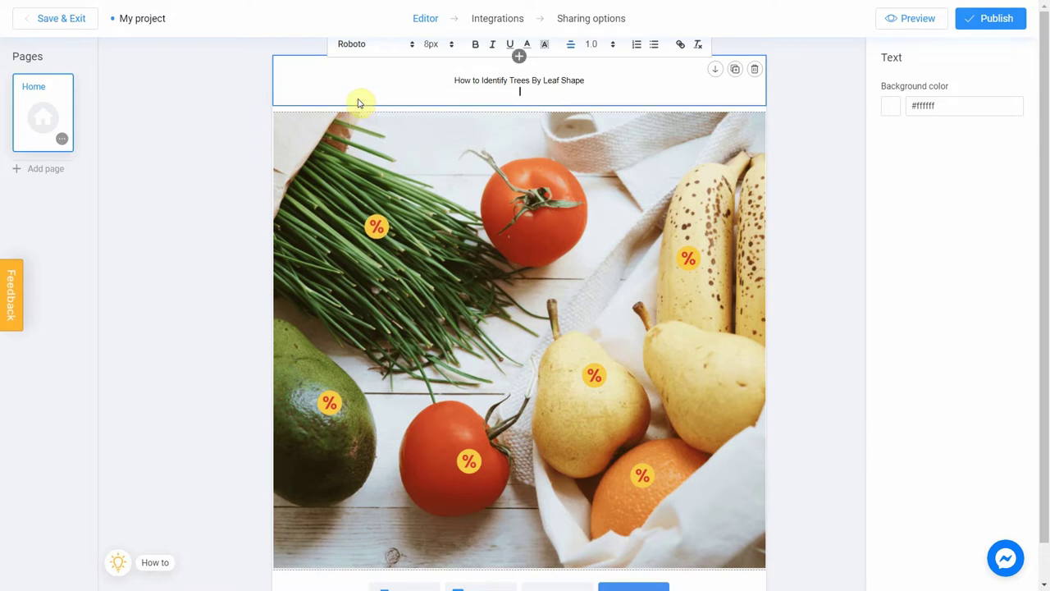
type("The shape of a leaf can give you an")
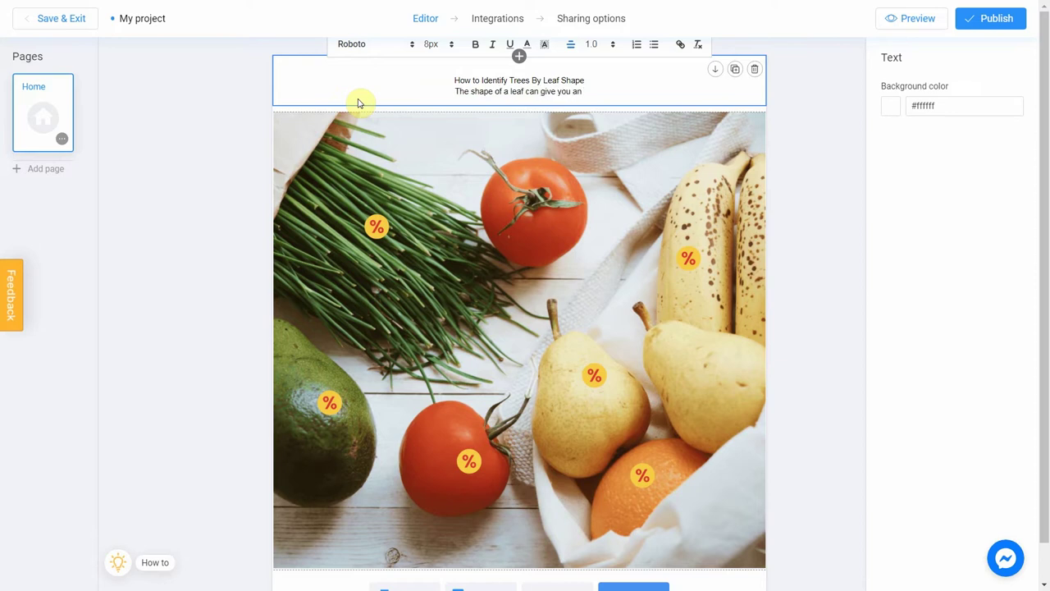
type(" information about a tree")
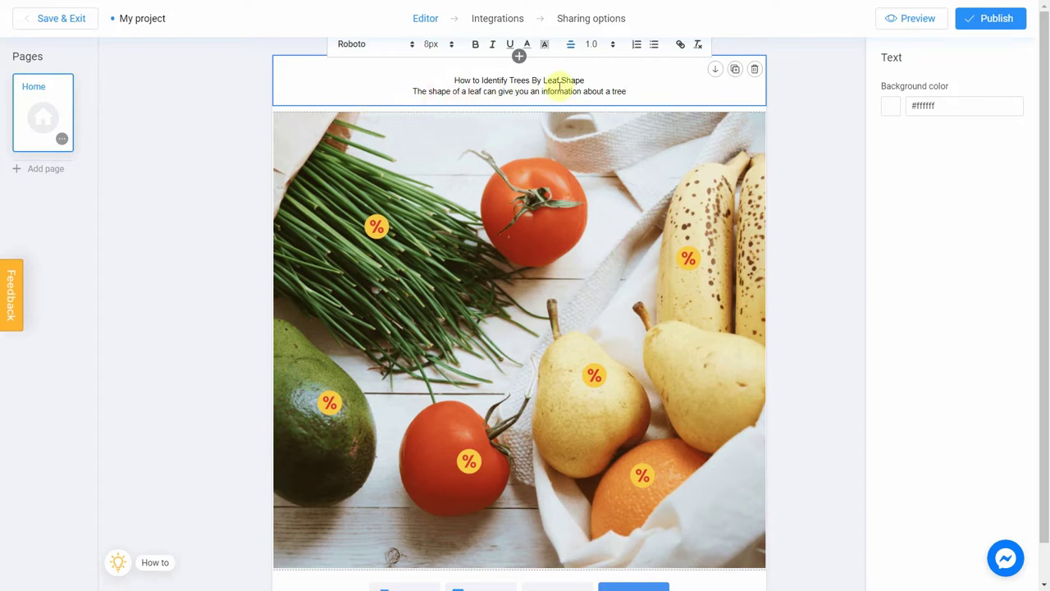
Step: Set the font size of the title line "How to Identify Trees By Leaf Shape" to 36px
left_click_drag(583, 81, 456, 79)
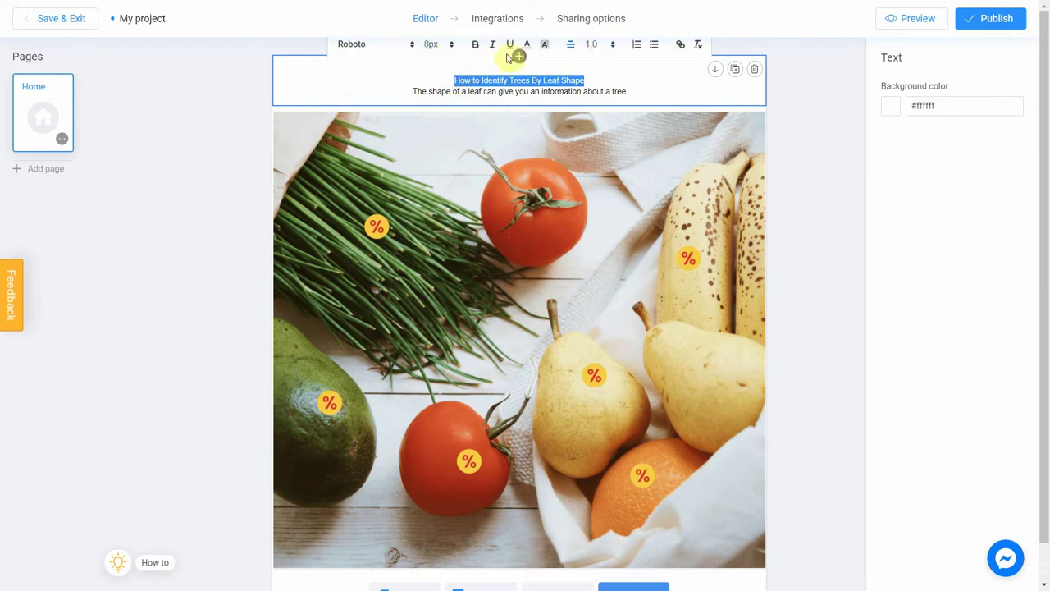
left_click(453, 46)
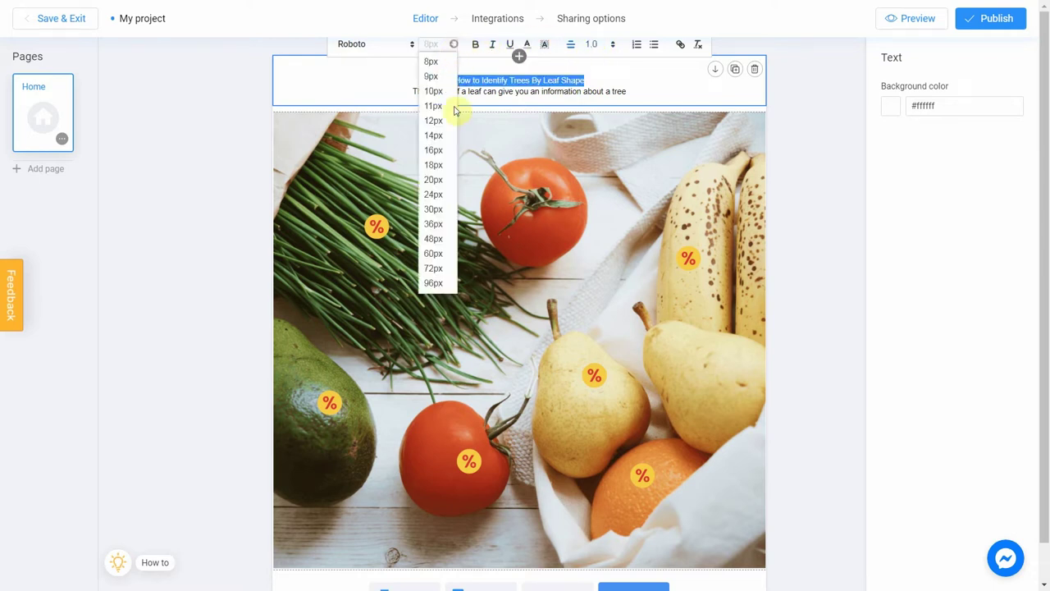
left_click(441, 224)
left_click(807, 114)
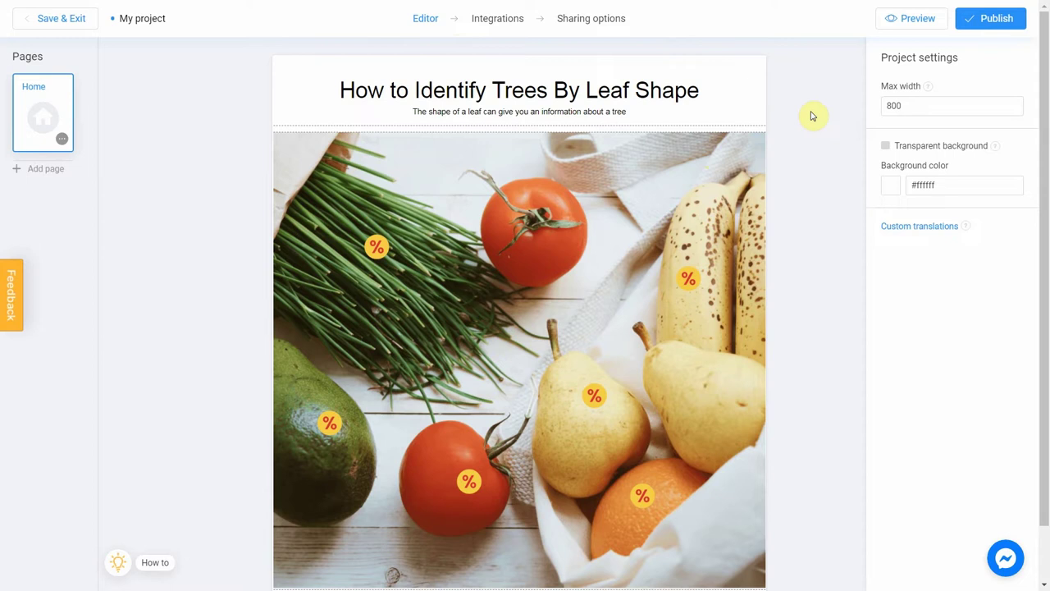
Step: Replace the interactive image's picture with the autumn-leaves image 1.jpg, uploaded from the Interactive Image folder
left_click(676, 191)
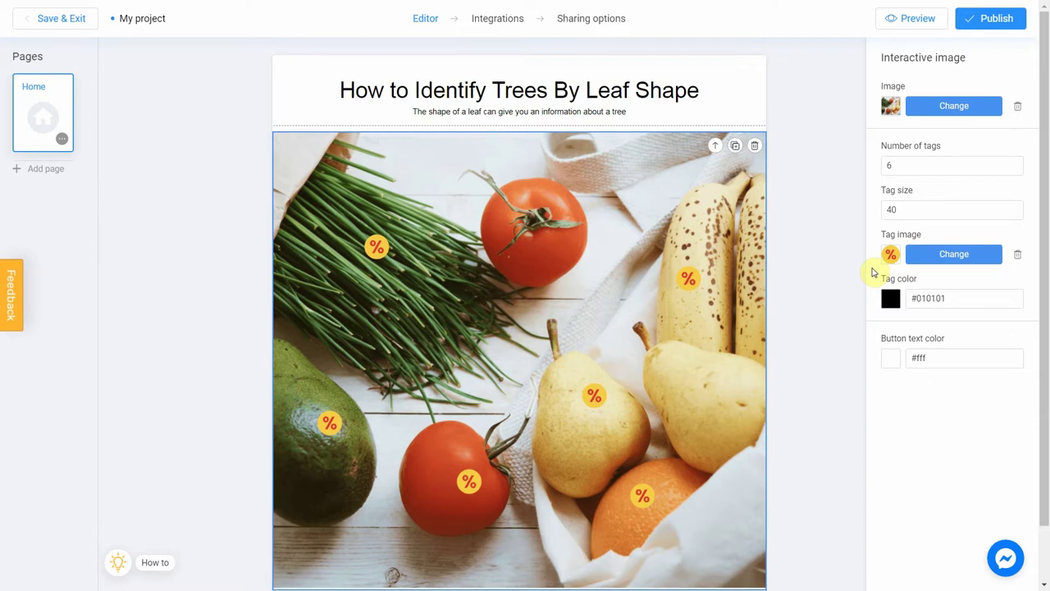
left_click(954, 107)
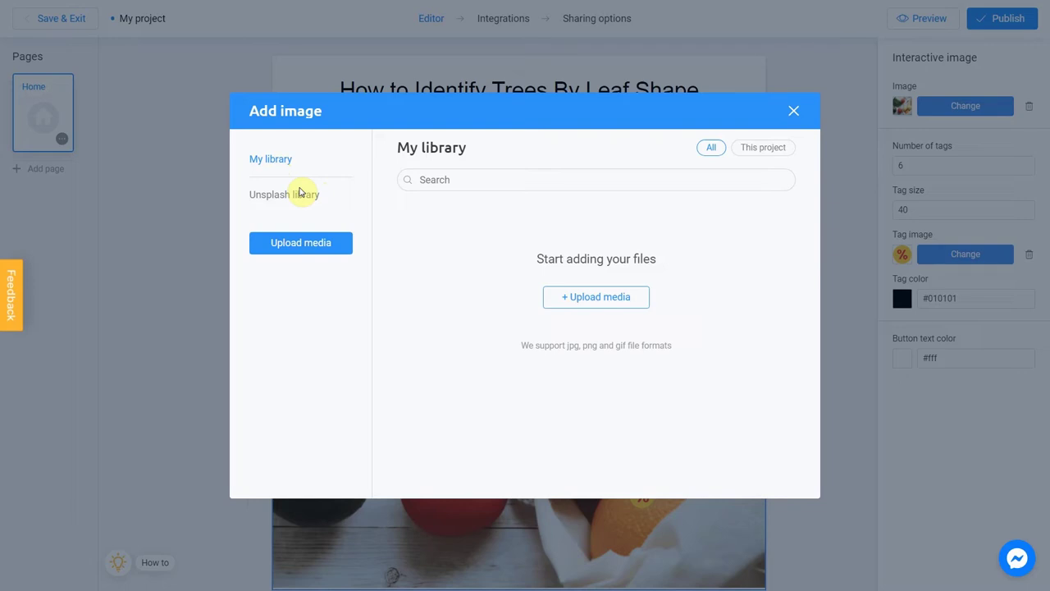
left_click(326, 246)
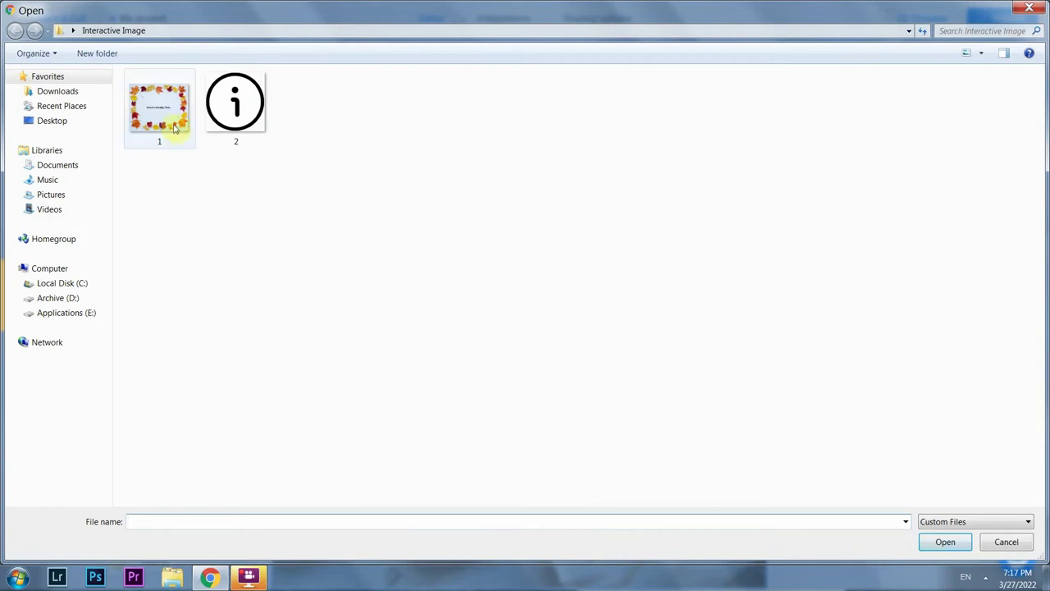
left_click(174, 123)
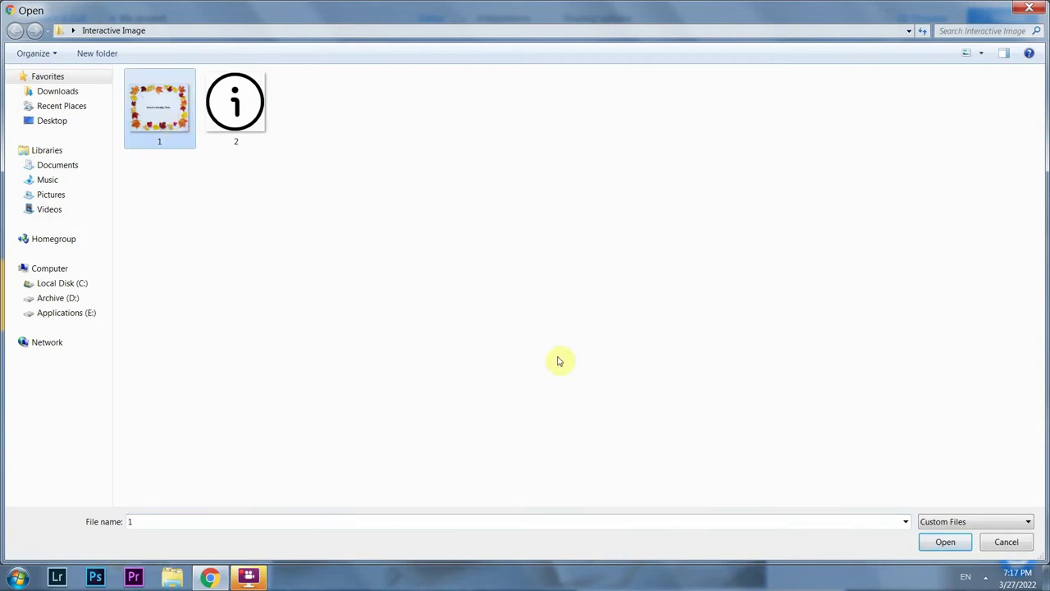
left_click(939, 546)
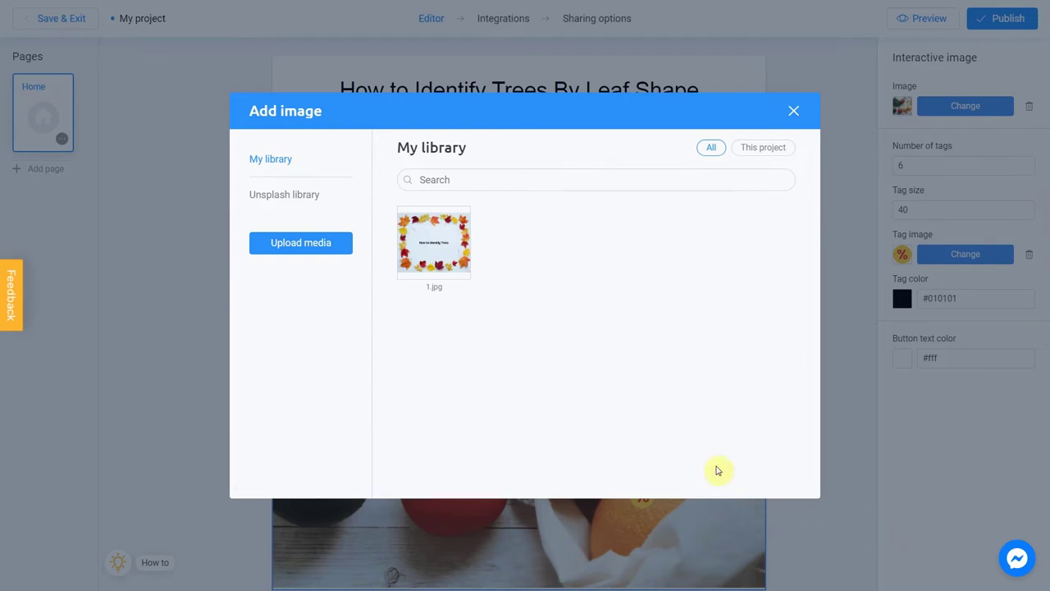
left_click(405, 217)
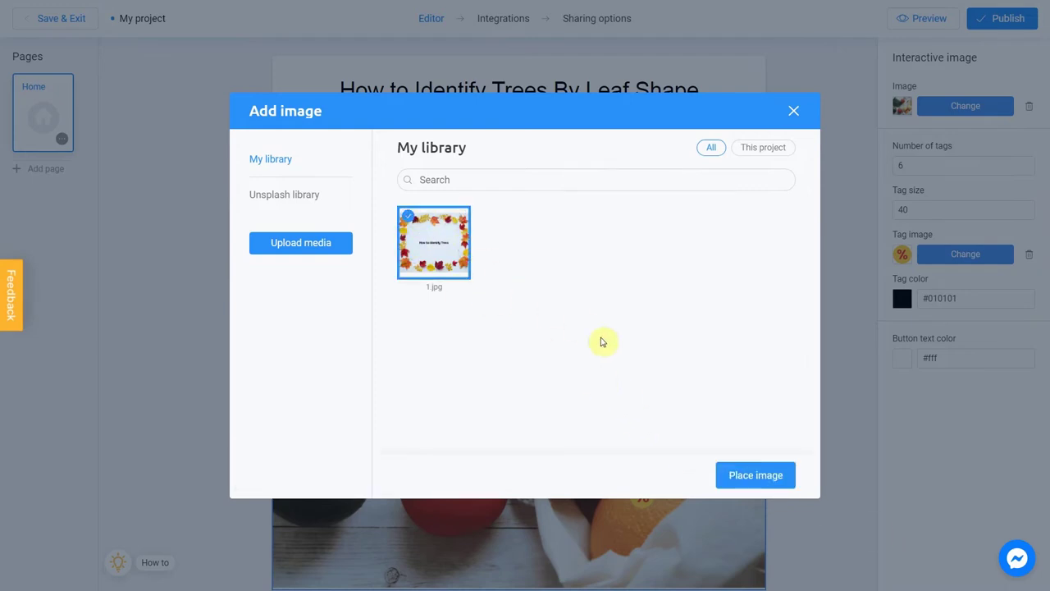
left_click(763, 477)
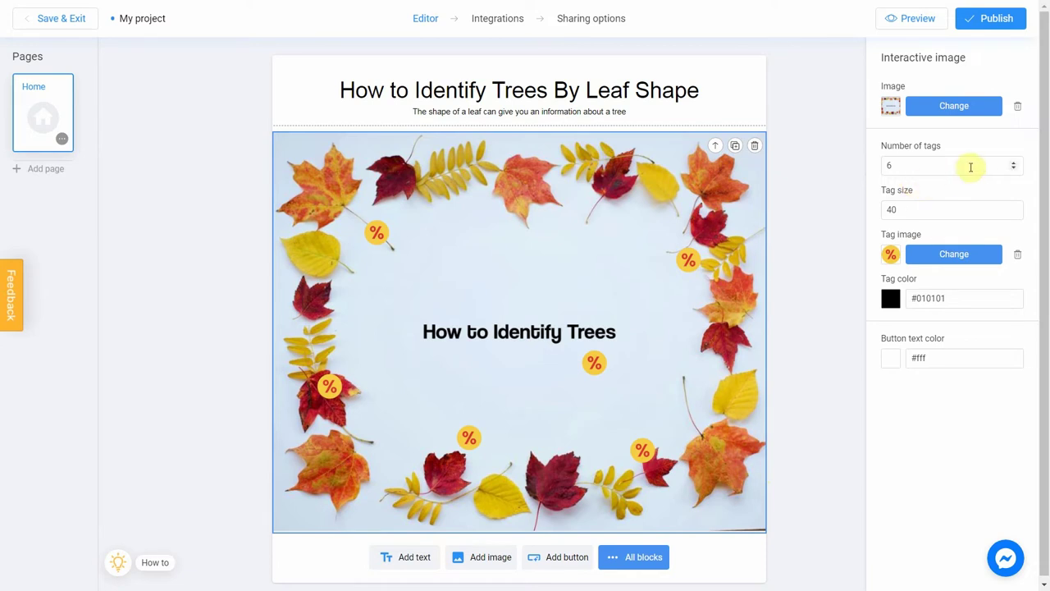
Step: Reduce the number of tags on the interactive image to 3
left_click(1013, 170)
left_click(1014, 170)
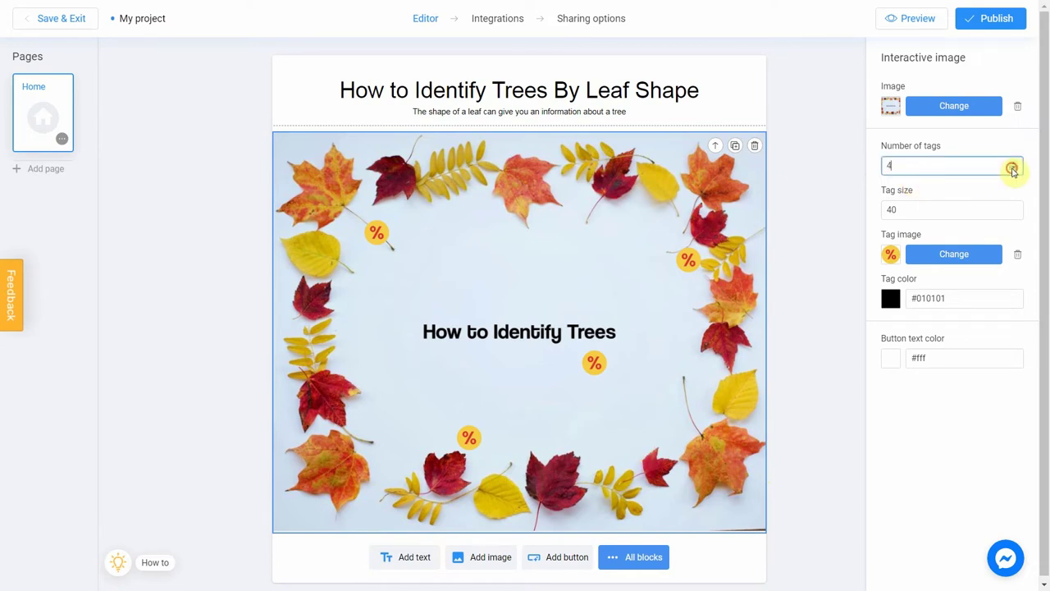
left_click(1014, 169)
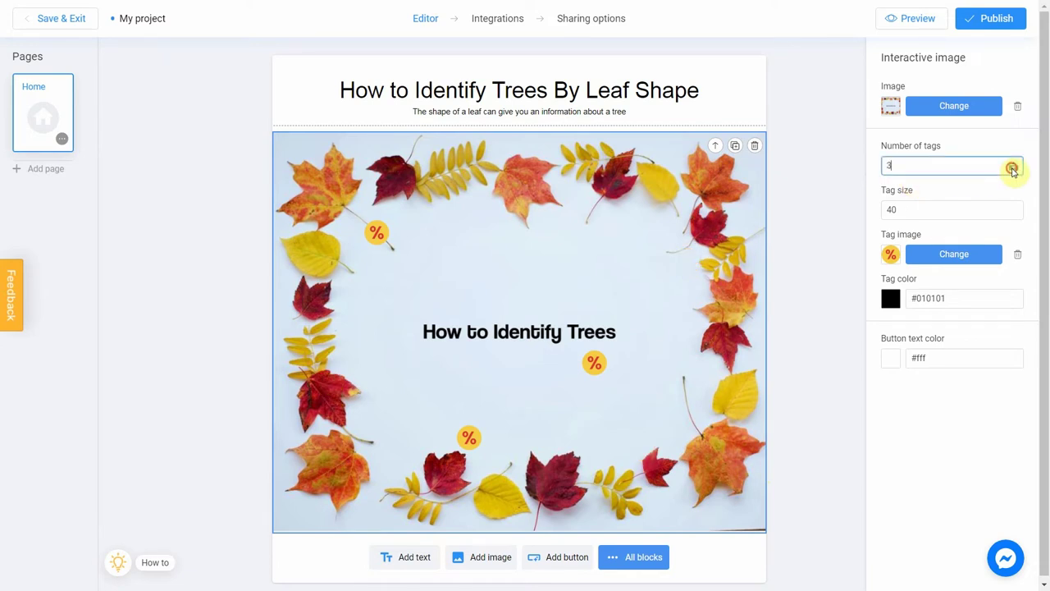
left_click(883, 180)
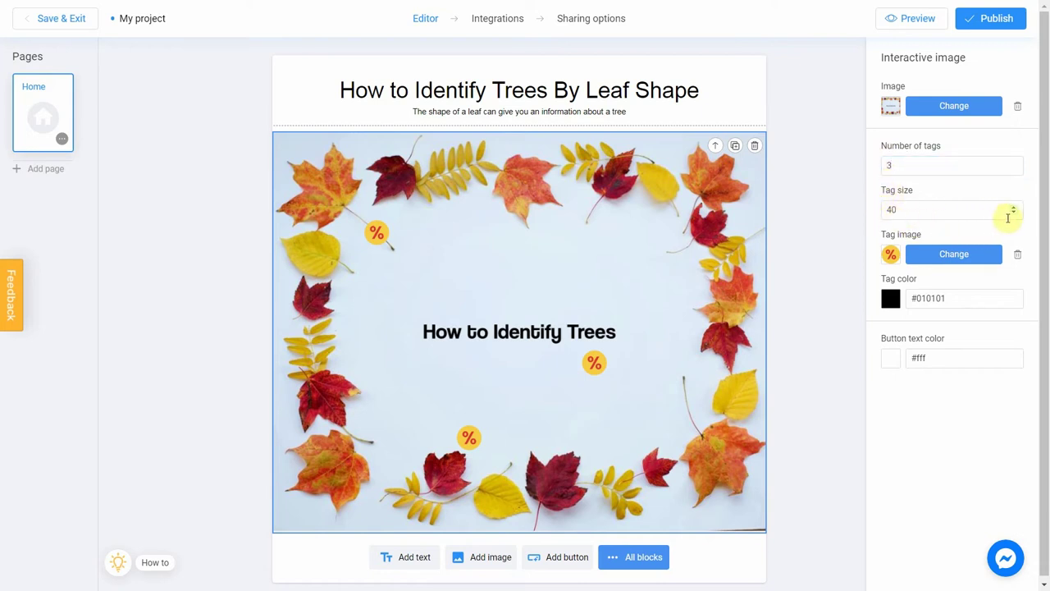
Step: Set the tag size of the interactive image to 35
left_click(1014, 214)
left_click(1014, 213)
left_click(1014, 213)
left_click(1014, 213)
left_click(1014, 213)
left_click(980, 195)
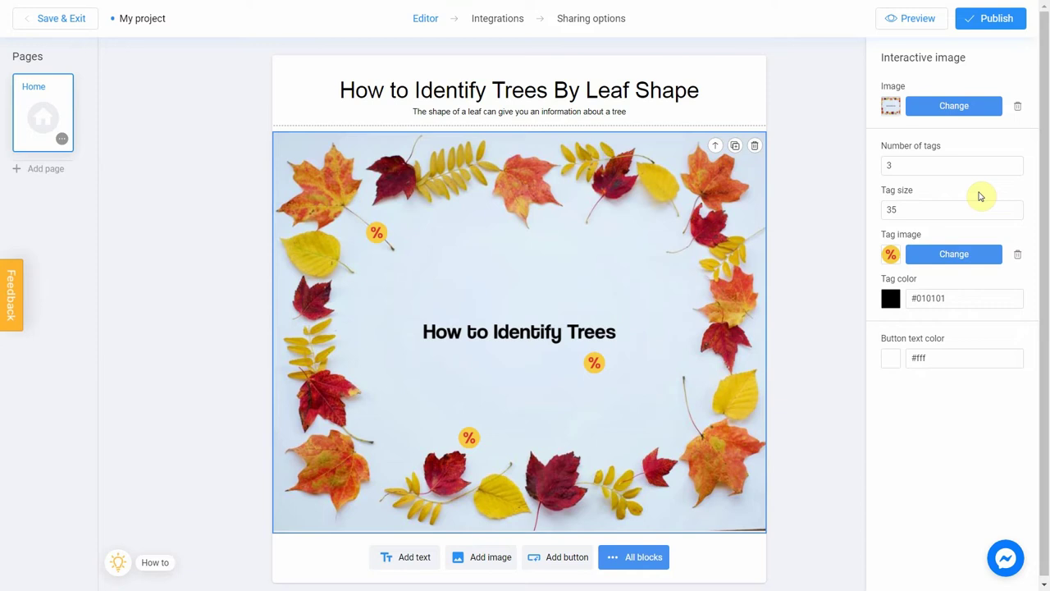
Step: Remove the percent-sign tag image and set the tag color to red, #e31919
left_click(1020, 256)
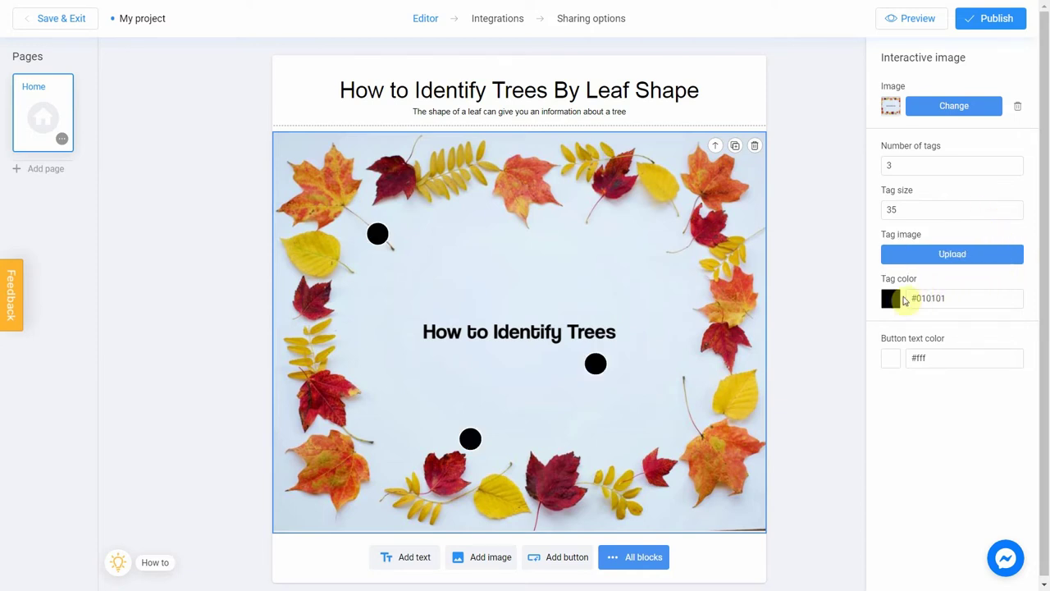
left_click(894, 303)
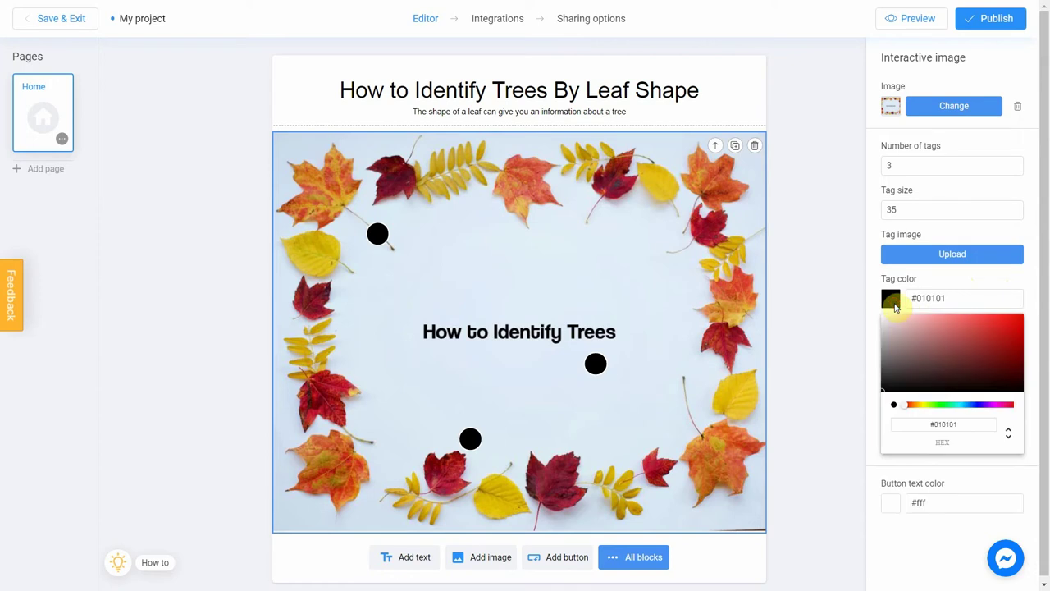
left_click(1008, 322)
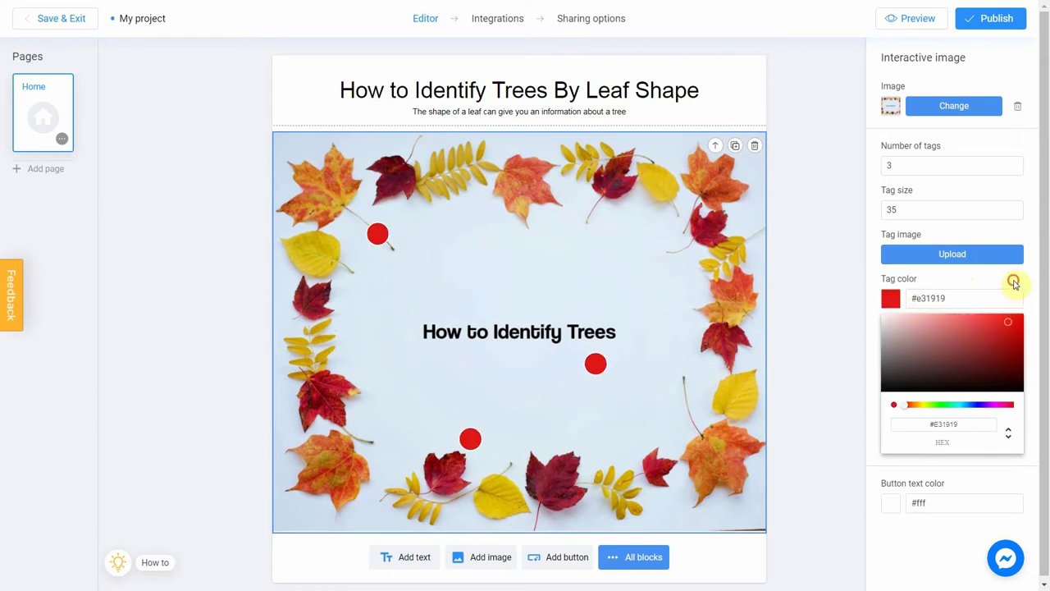
left_click(1015, 285)
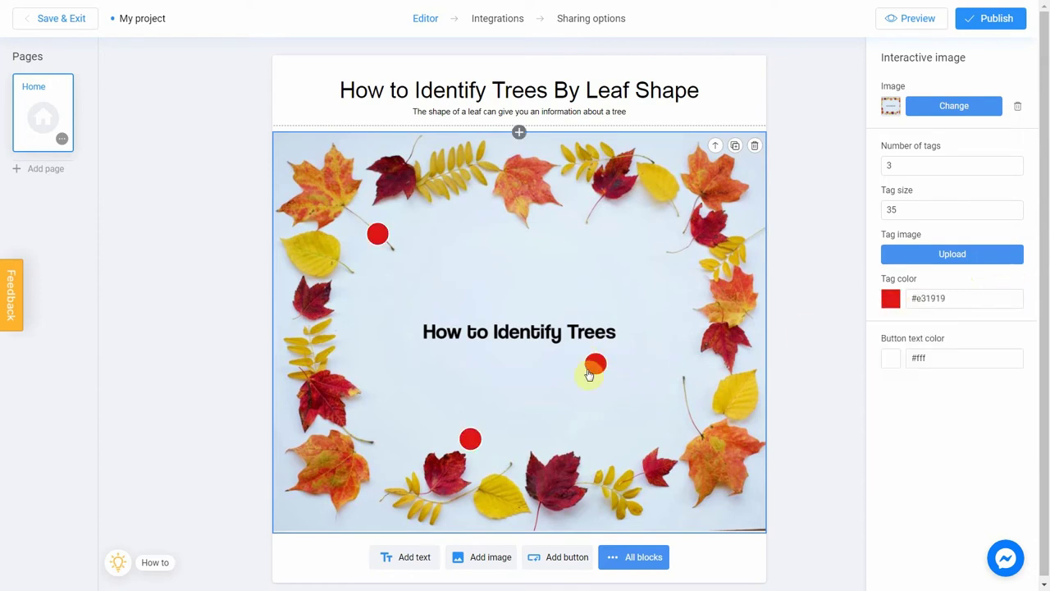
Step: Upload the circled-i icon 2.png from the Interactive Image folder and use it as the tag image
left_click(944, 263)
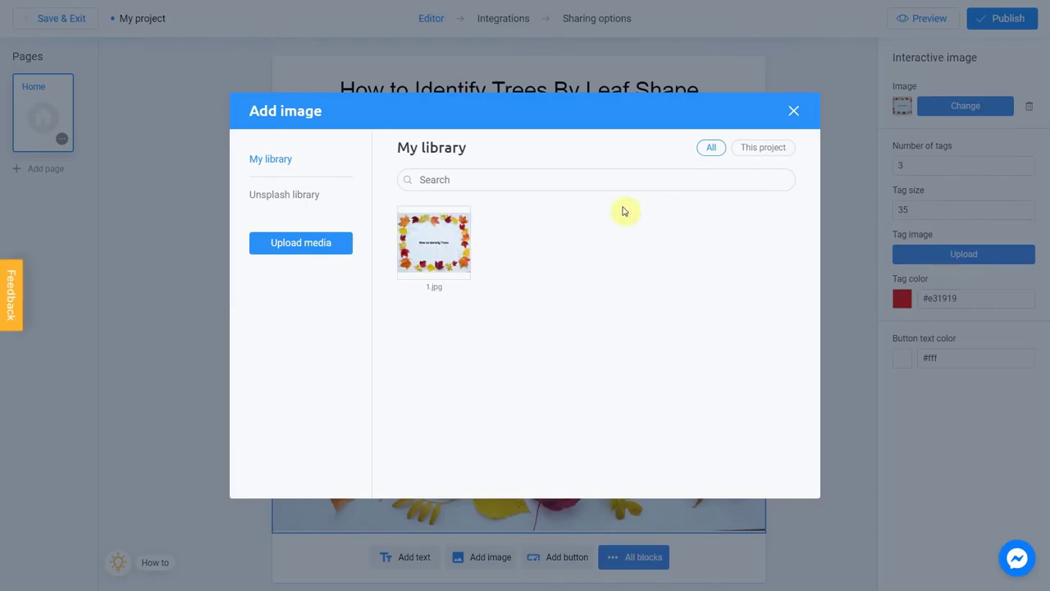
left_click(299, 242)
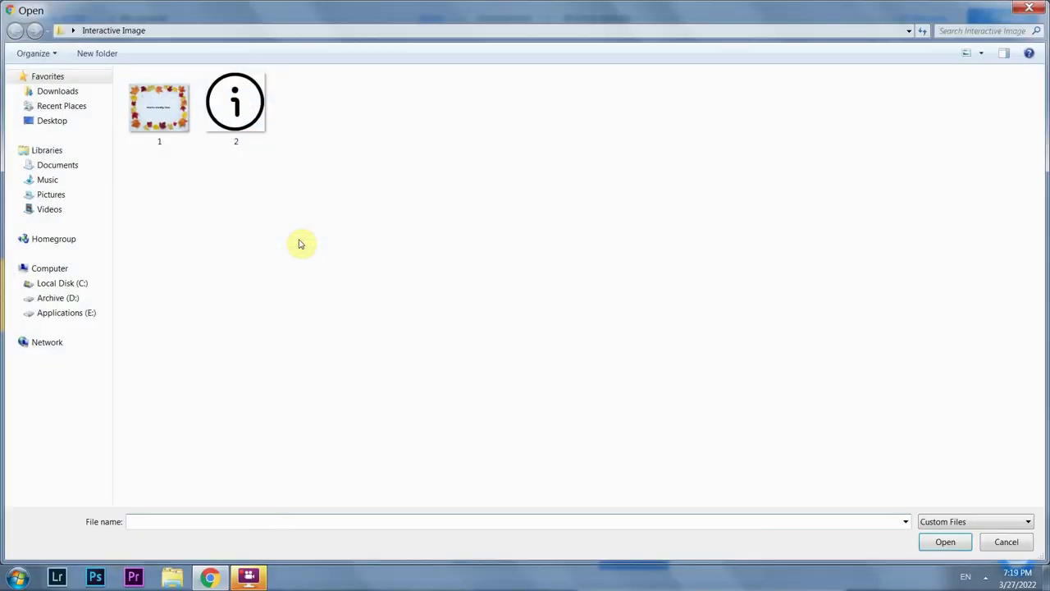
double_click(256, 121)
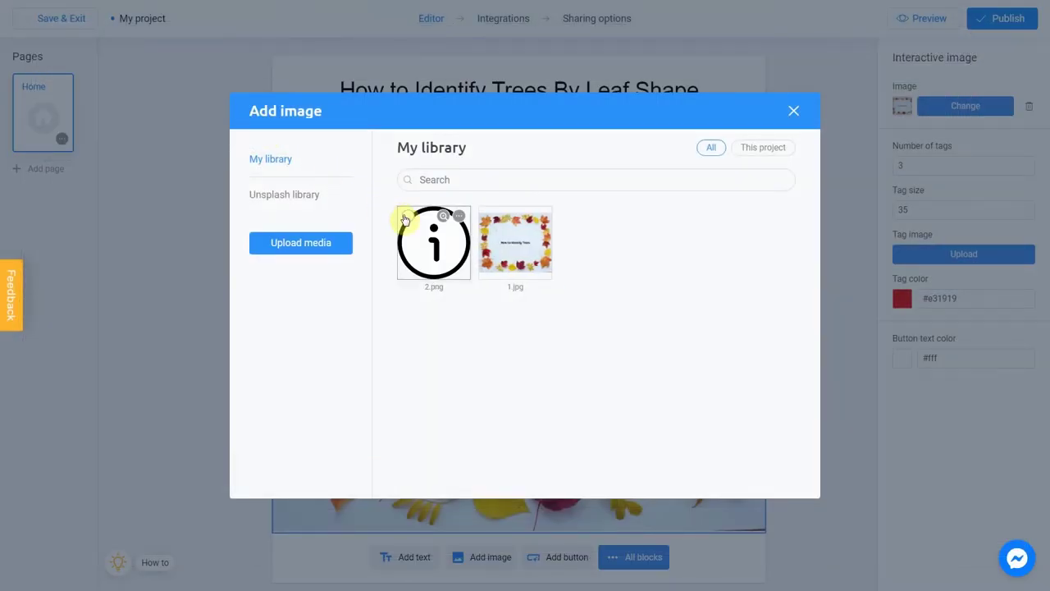
left_click(405, 220)
left_click(756, 478)
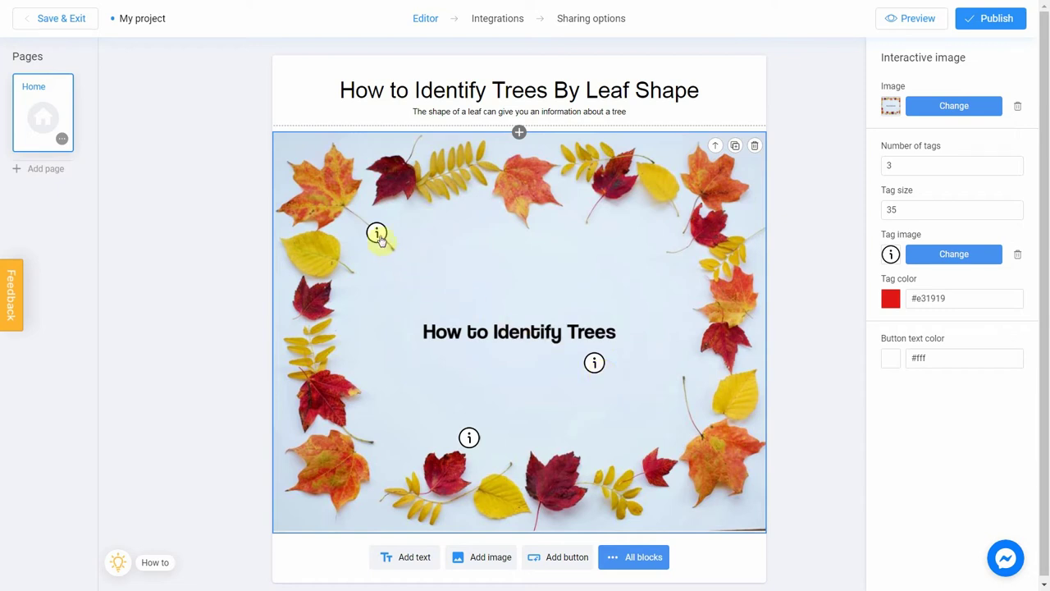
Step: Move the three tags onto the yellow leaf at the picture's left, the upper-right orange maple leaf and the yellow compound leaf along the lower edge
left_click_drag(376, 235, 319, 257)
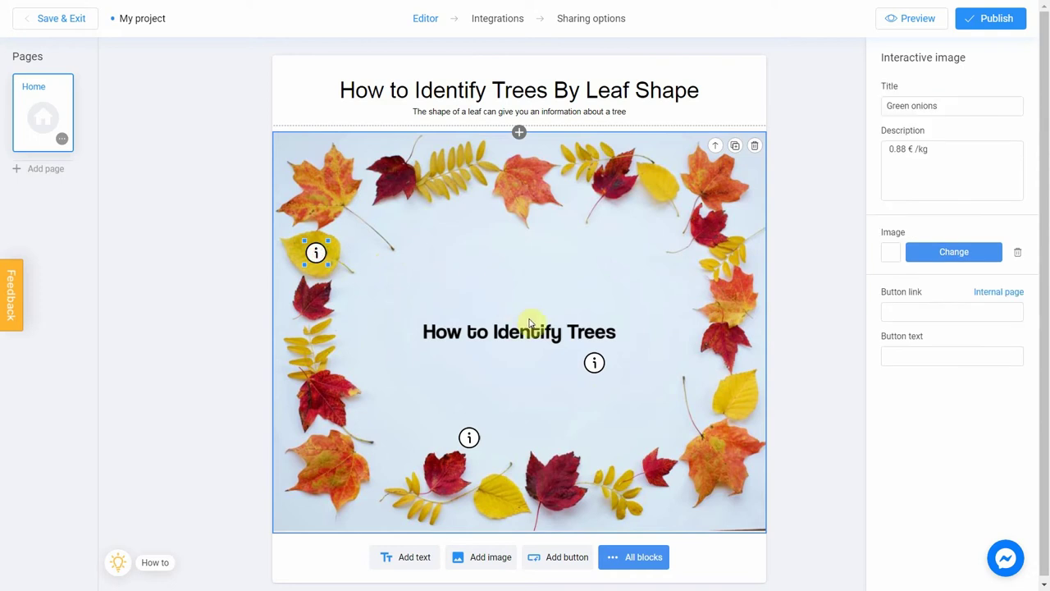
left_click(595, 368)
left_click_drag(597, 371, 722, 182)
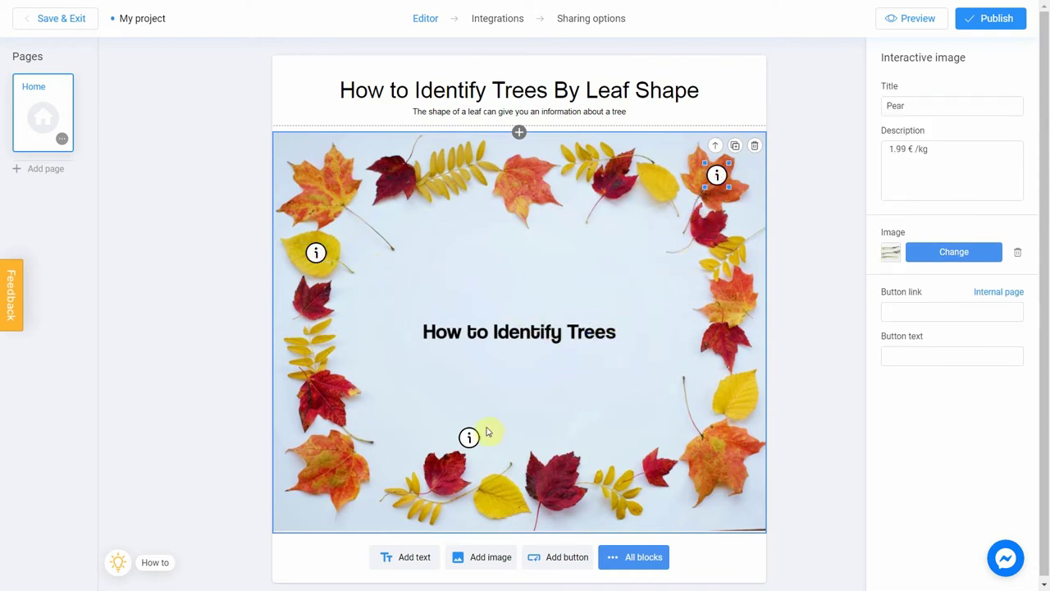
left_click_drag(468, 438, 615, 484)
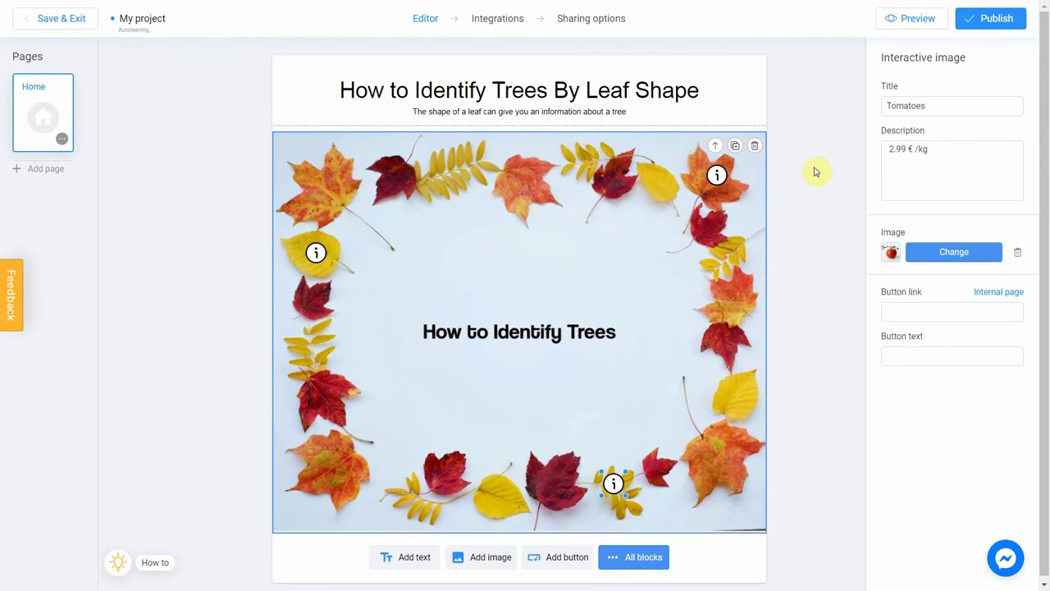
Step: Set the title of the tag on the upper-right orange maple leaf to "Maple Leaf"
left_click(718, 176)
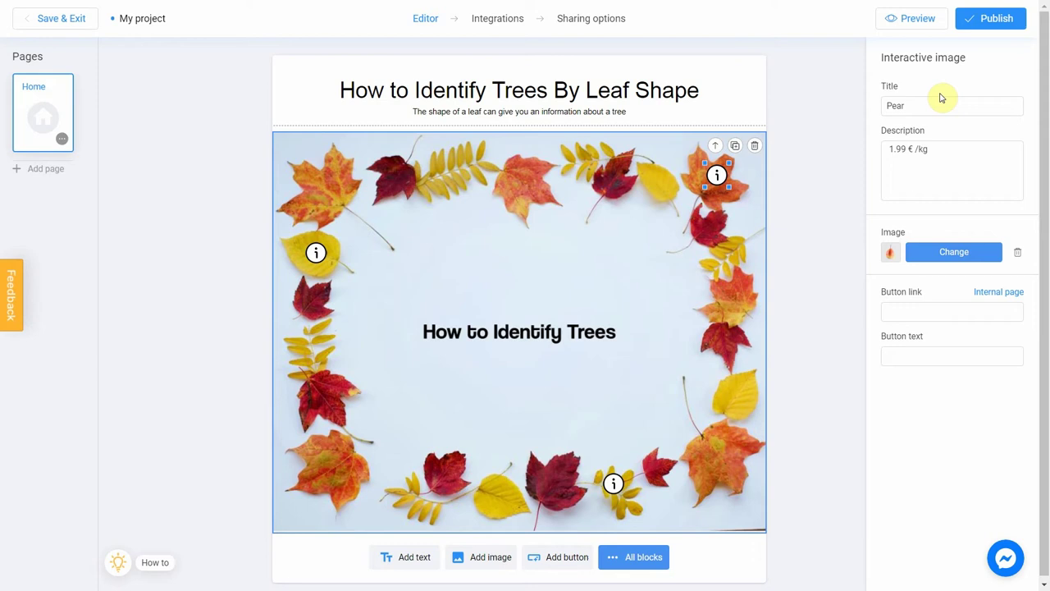
left_click_drag(945, 101, 876, 104)
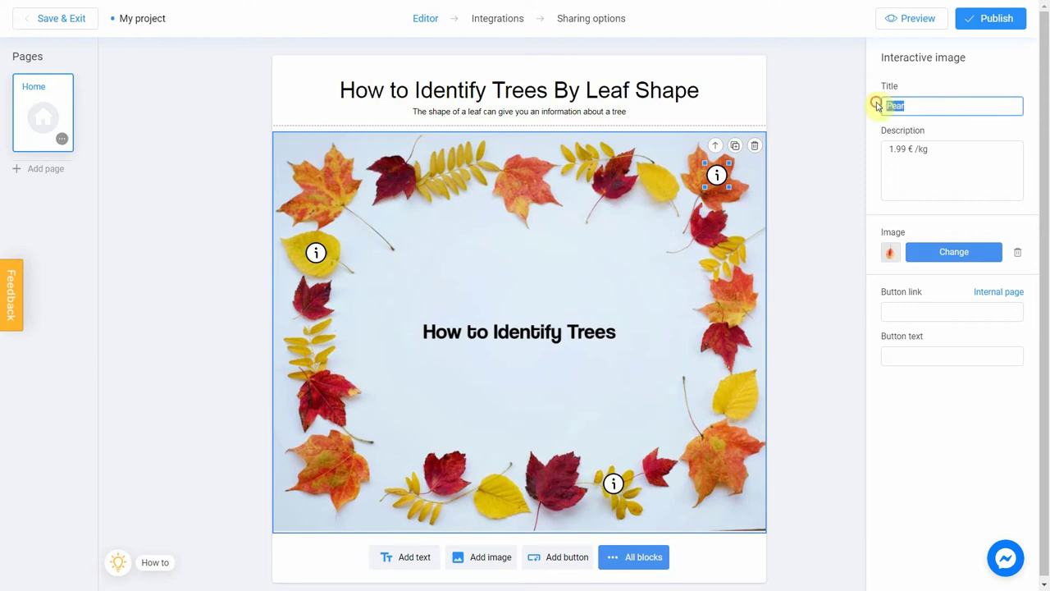
type("Maple Leaf")
left_click(876, 105)
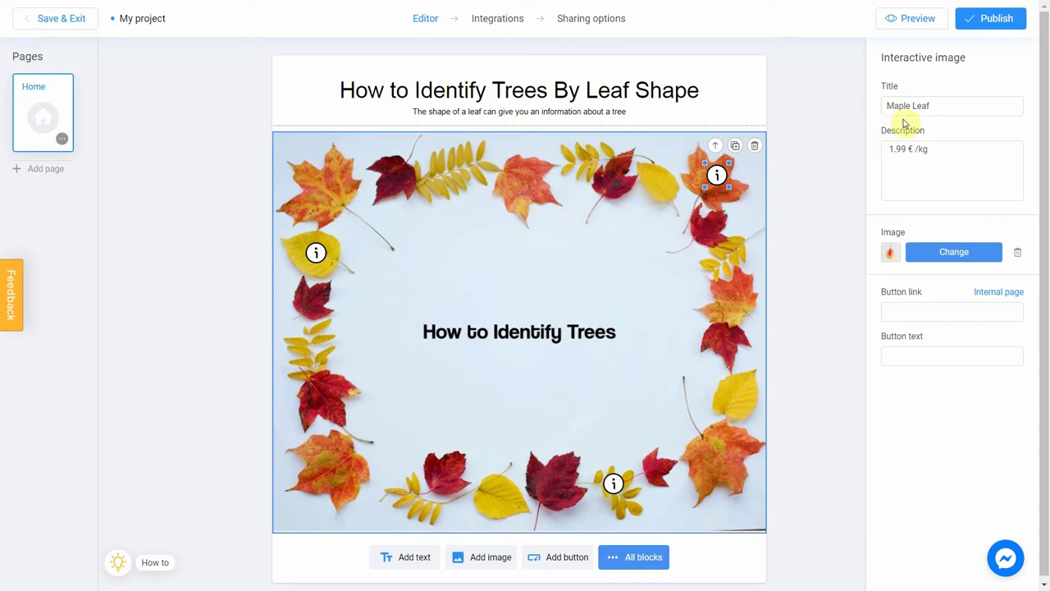
Step: Set the Maple Leaf tag's description to "The maple leaf belongs to the maple tree. Also, it's the most recognized national symbol of Canada."
left_click_drag(1015, 150, 881, 153)
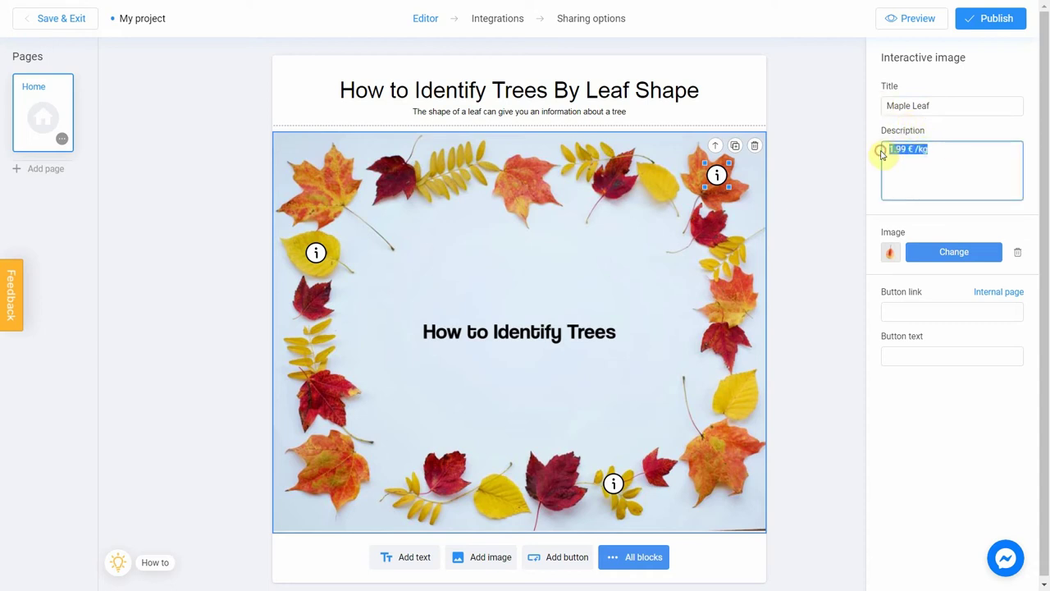
type("The maple leaf belongs to the m")
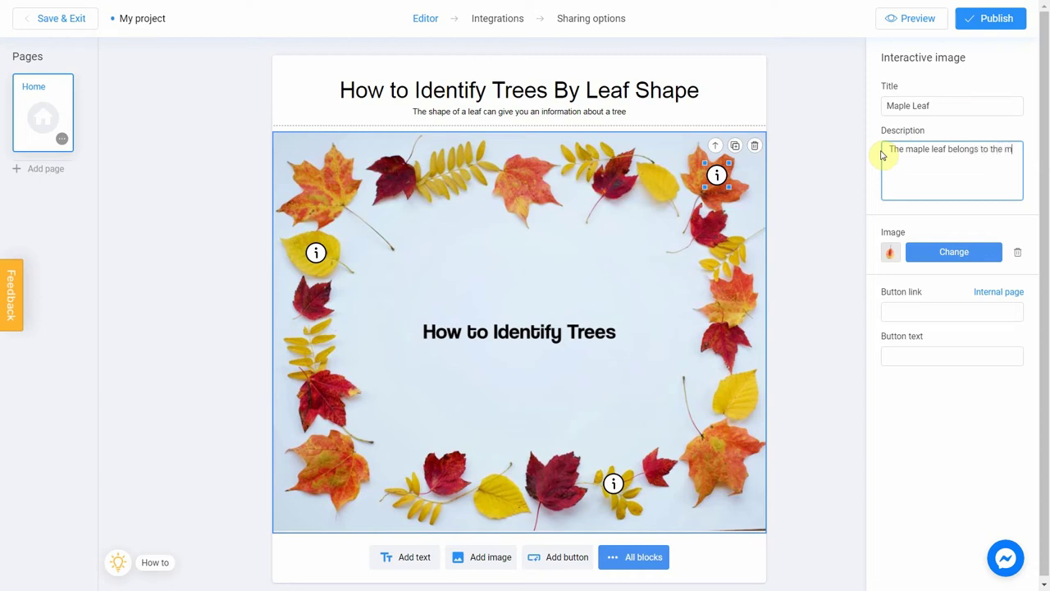
type("aple tree. Also, it's the most recognized national symbol of Canada.")
left_click(883, 154)
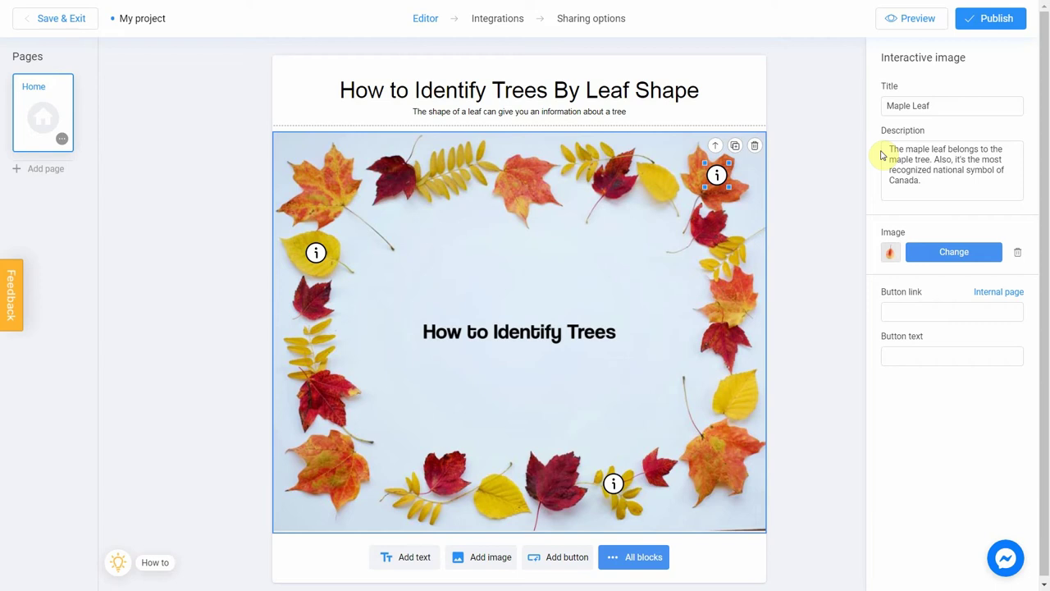
Step: Replace the Maple Leaf tag's image with the Unsplash photo of a hand-held red leaf, found by searching for "maple leaf"
left_click(958, 255)
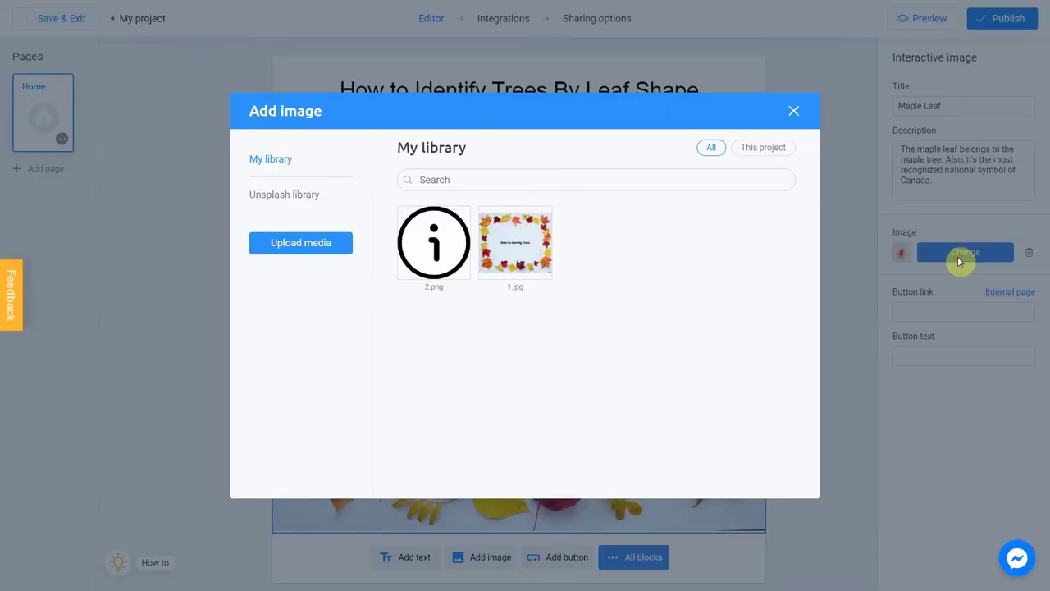
left_click(288, 197)
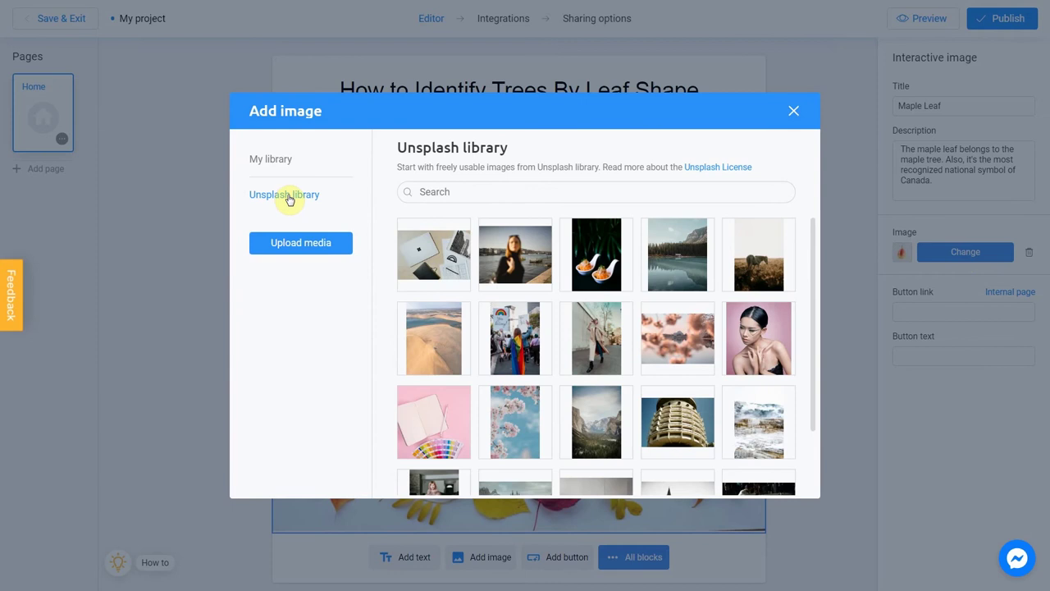
left_click(433, 191)
type("maple leaf")
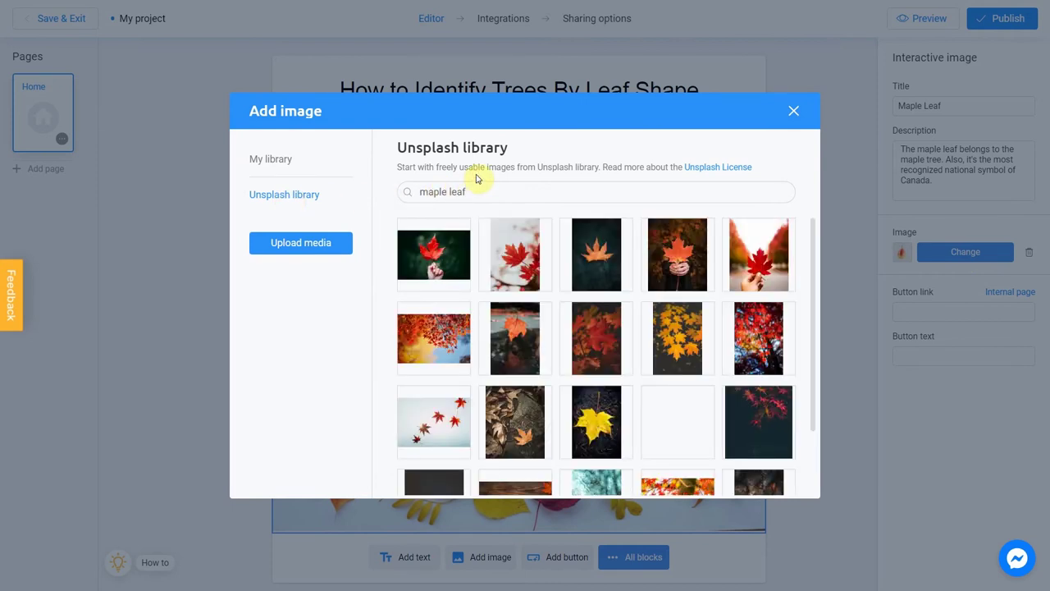
mouse_move(422, 260)
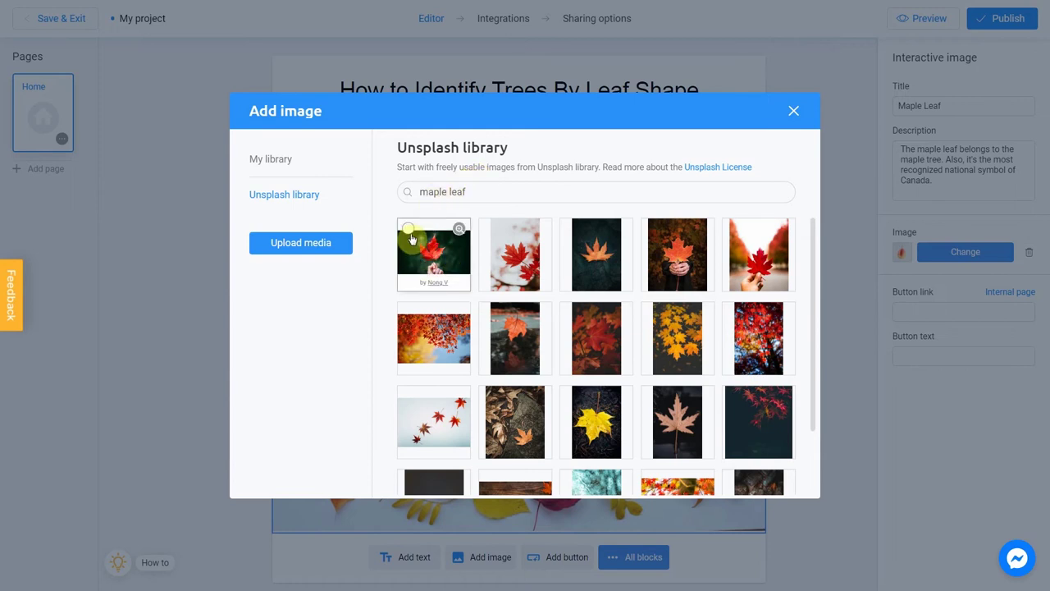
left_click(410, 235)
mouse_move(688, 435)
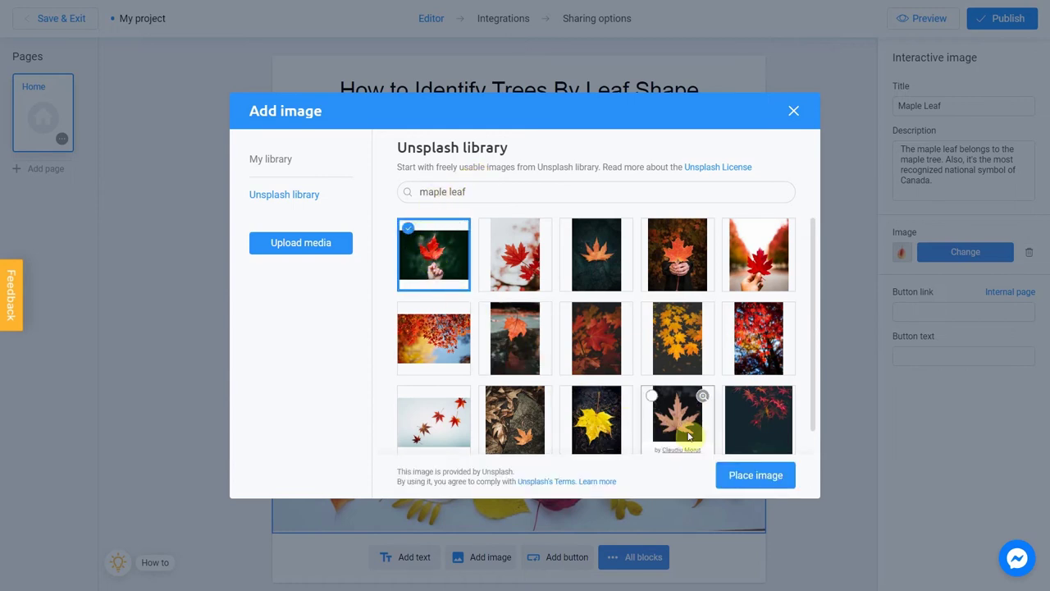
left_click(756, 474)
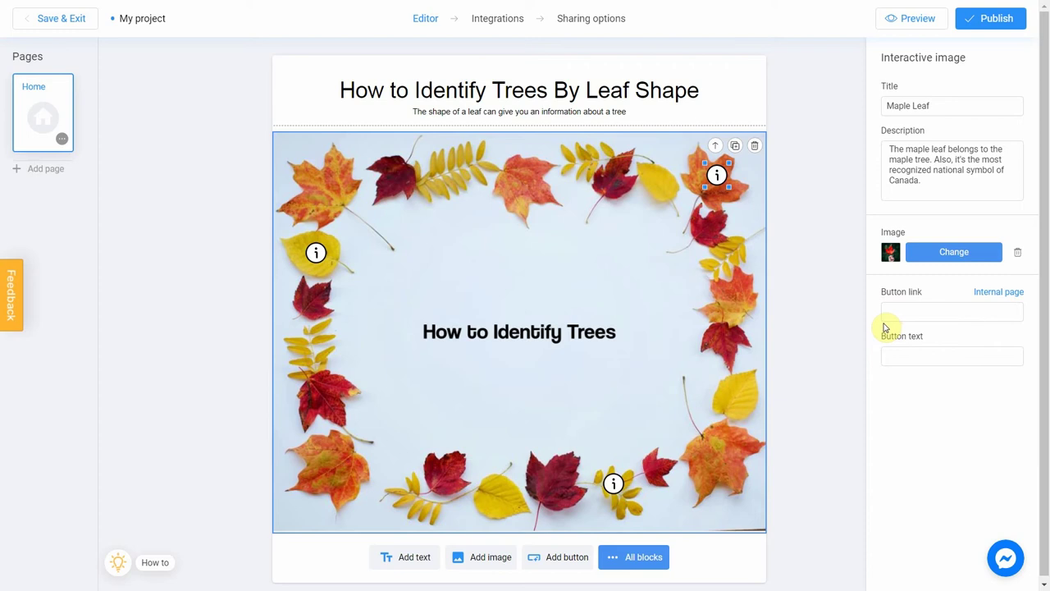
Step: Give the Maple Leaf tag the button text "Know more" and a button link to en.wikipedia.org/wiki/Maple_leaf
left_click(903, 350)
type("Know more")
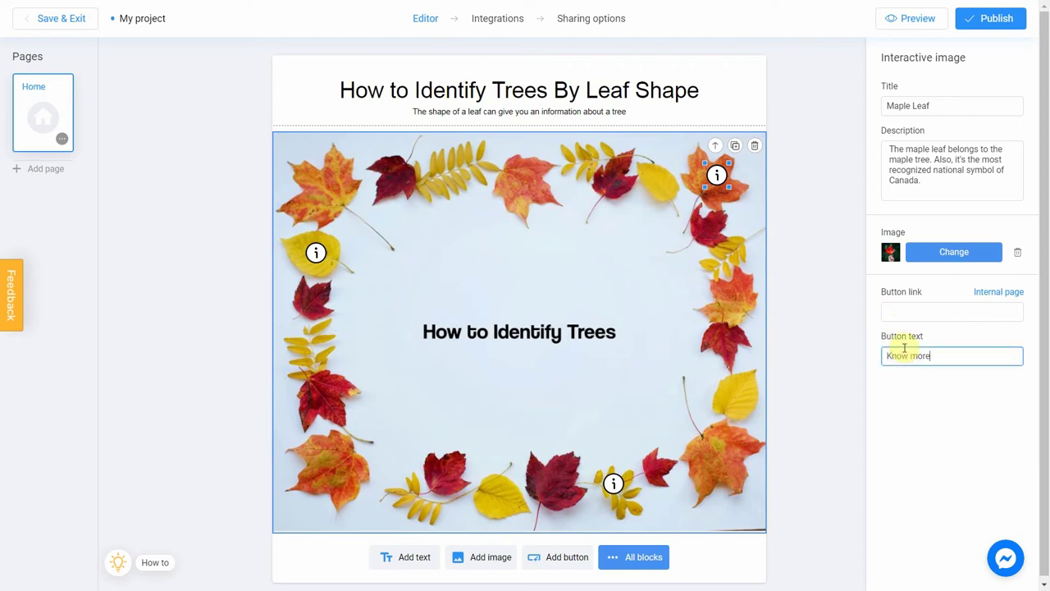
left_click(909, 329)
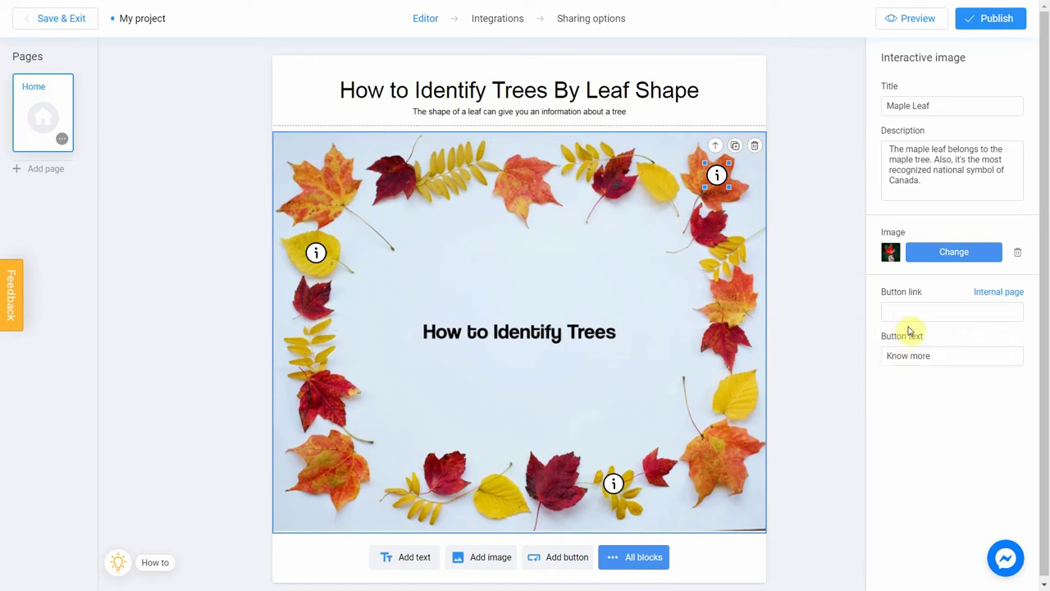
left_click(934, 309)
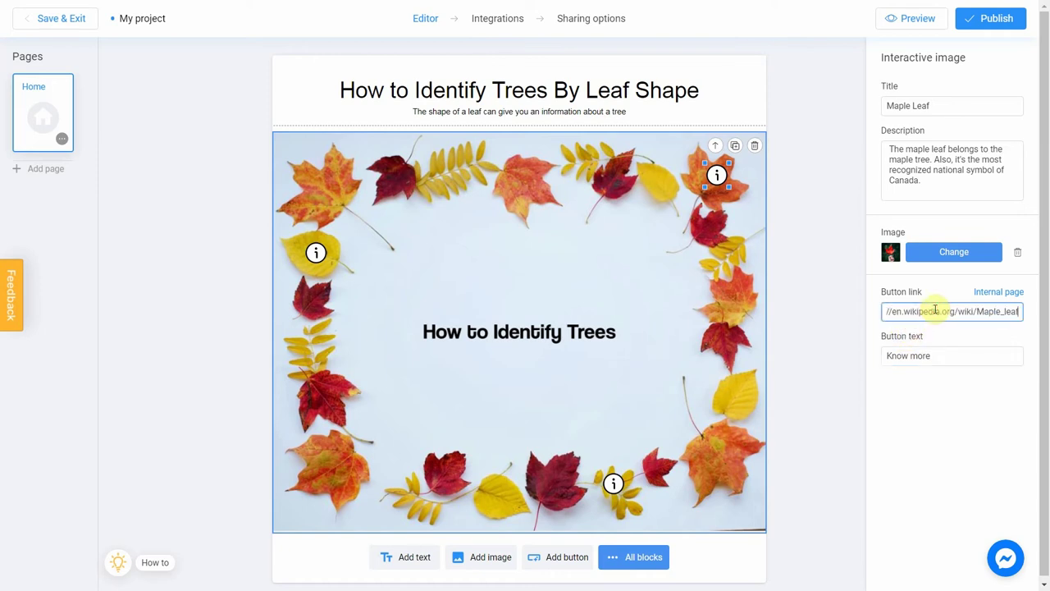
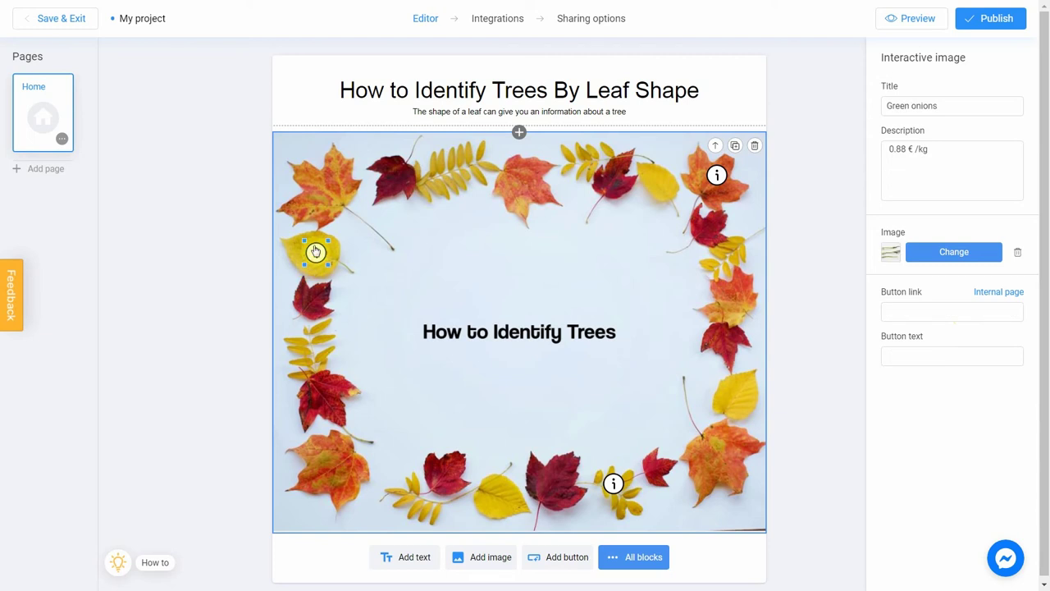
Step: Set the title of the tag on the yellow leaf at the picture's left to "Birch"
left_click_drag(967, 105, 883, 105)
type("Birch")
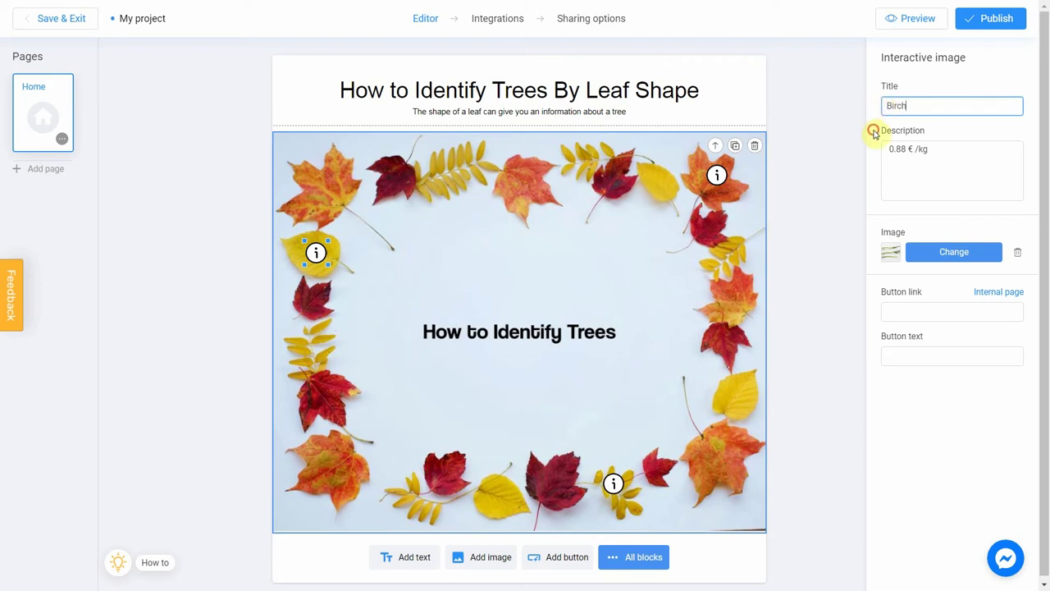
left_click(875, 132)
Step: Enter the Birch tag's description: "A birch is a thin-leaved deciduous hardwood tree of the genus Betula in the family Betulaceae, which also includes alders, hazels, and hornbeams"
triple_click(943, 153)
type("A birch is a thin-leaved deciduous hardwood tree of the genus Betula in the family Betulaceae, which also includes alders, hazels, and hornbeams")
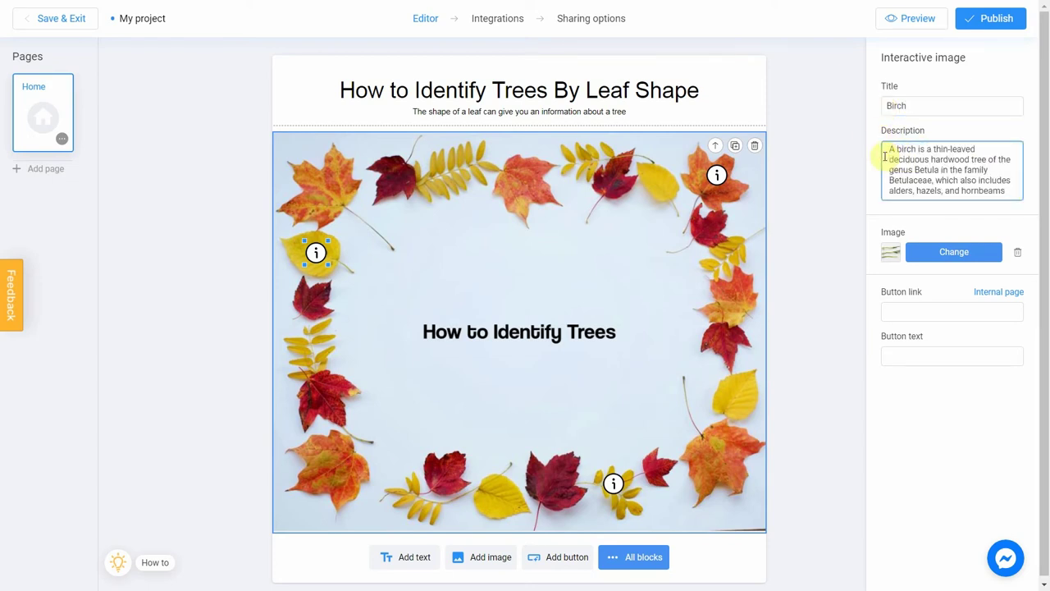
left_click(876, 177)
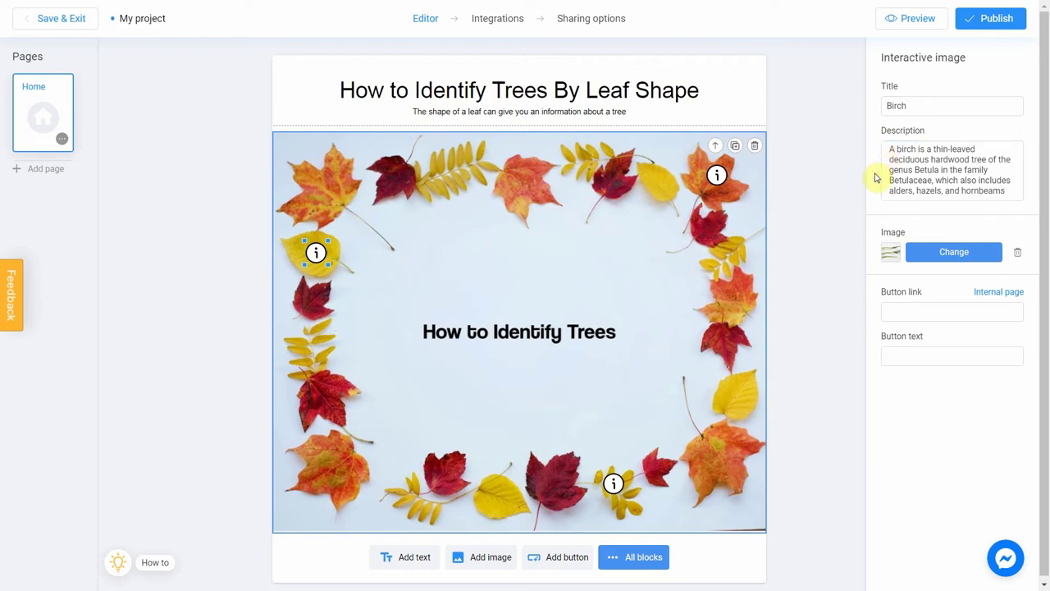
Step: Replace the Birch tag's image with the first Unsplash photo found by searching for "birch leaf"
left_click(950, 259)
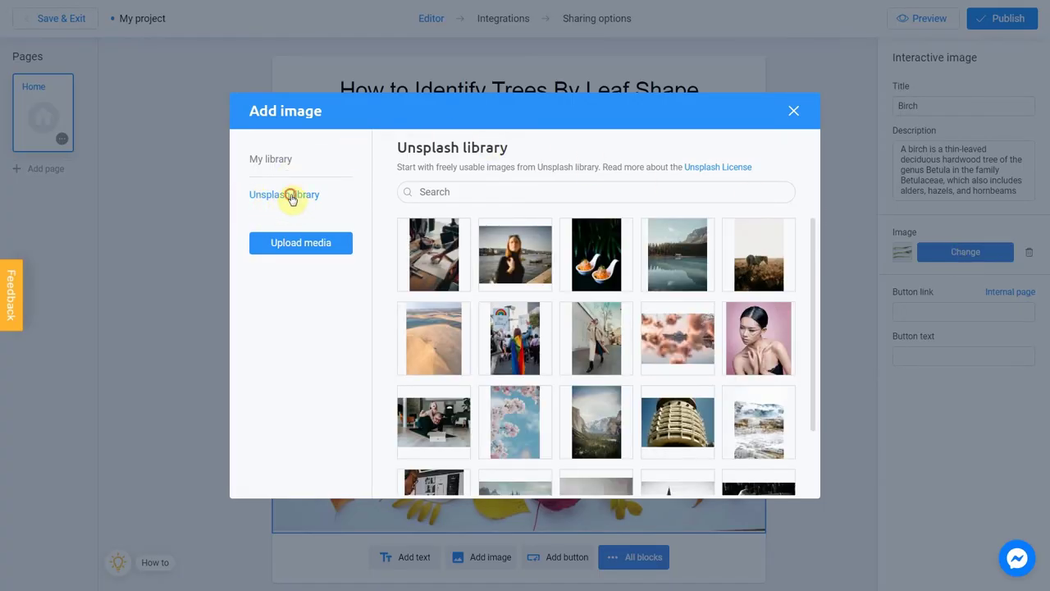
left_click(548, 197)
type("birch leaf")
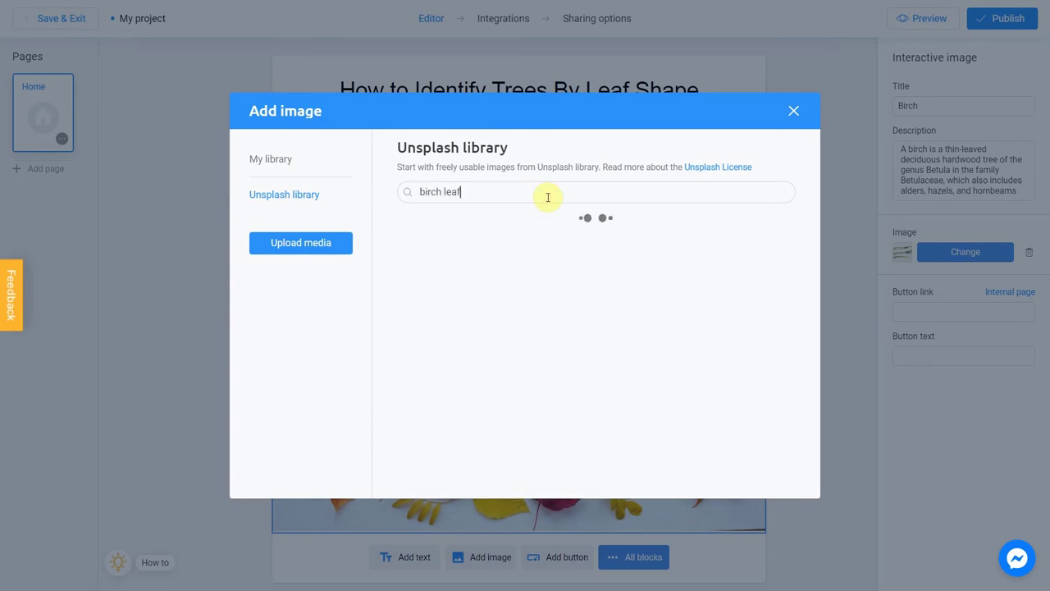
left_click(423, 250)
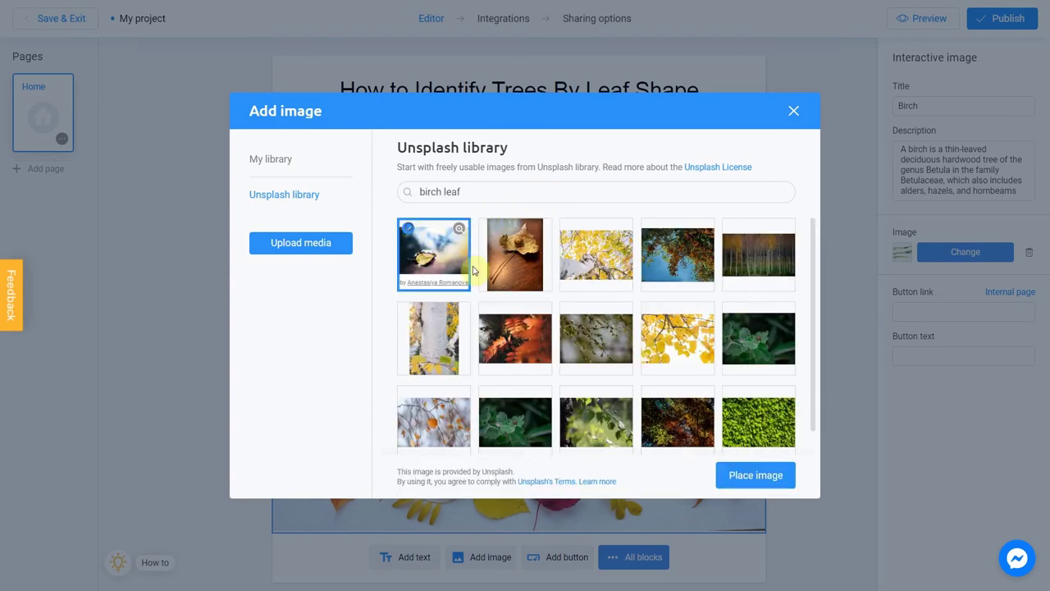
left_click(776, 481)
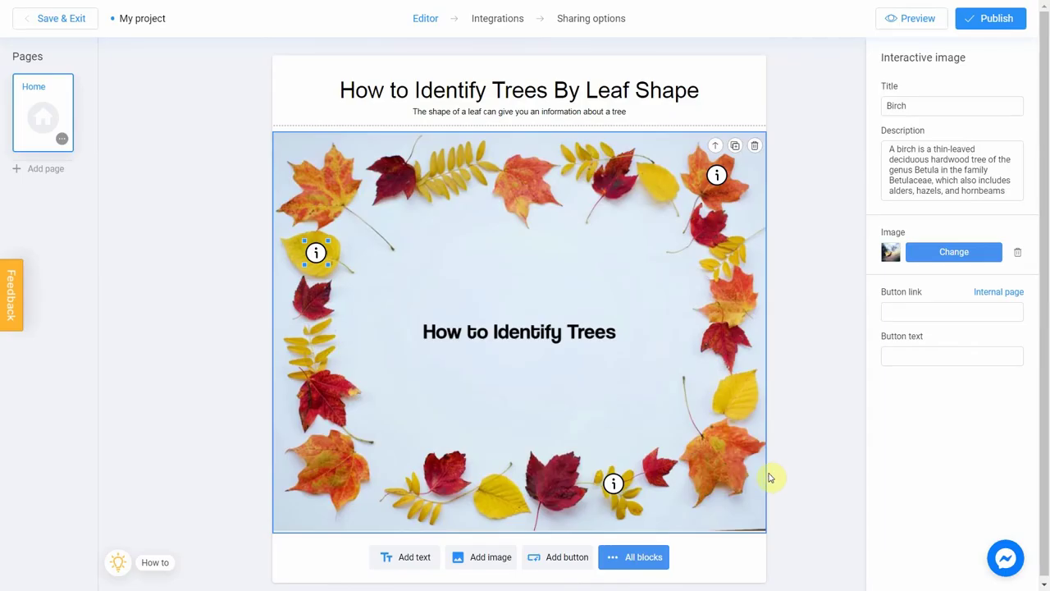
left_click(912, 355)
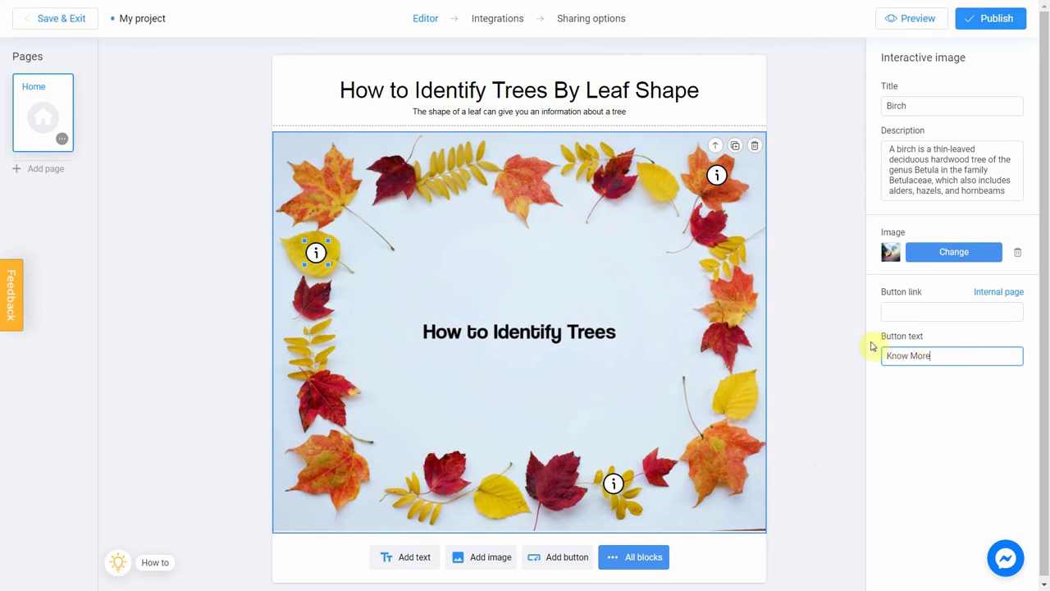
left_click(899, 312)
type("https://en.wikipedia.org/wiki/Birch")
left_click(942, 332)
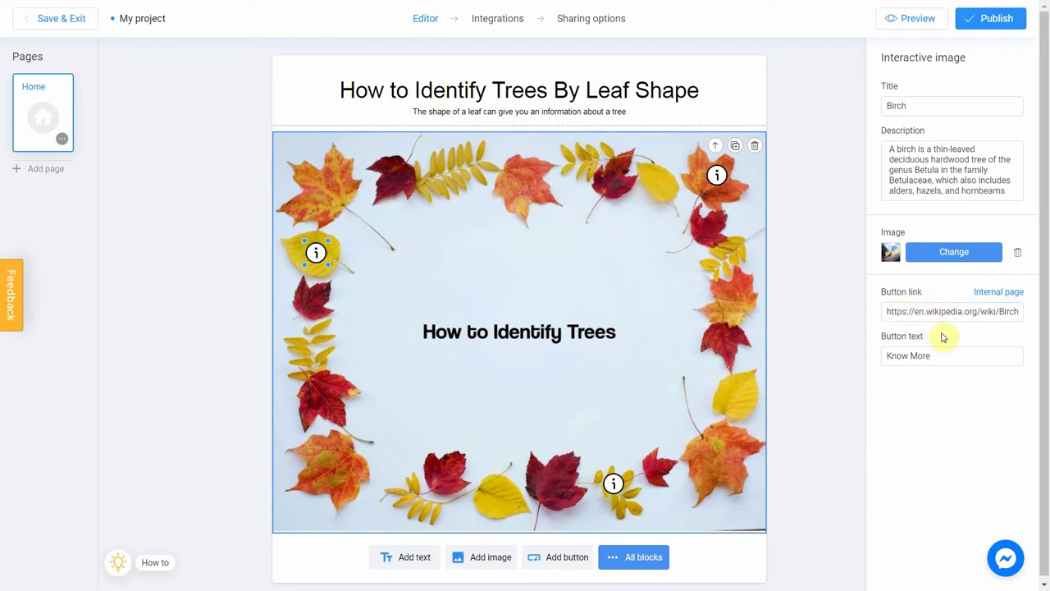
Step: Title the tag on the lower yellow compound leaf "Ash" and replace its description with the paragraph starting "Fraxinus, commonly called ash, is a genus of flowering plants"
left_click(616, 485)
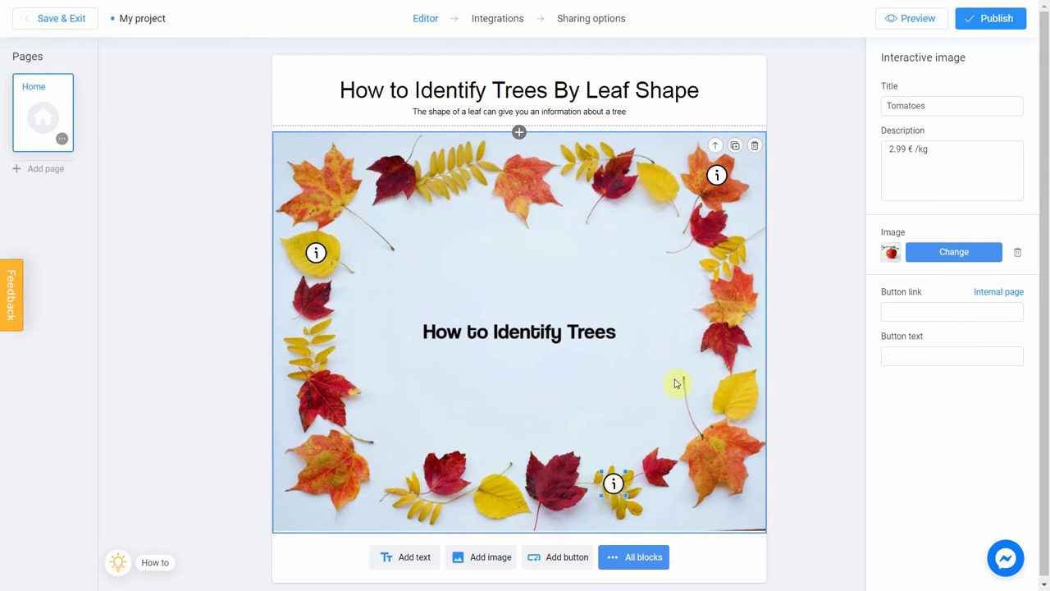
double_click(946, 111)
type("A")
left_click(869, 119)
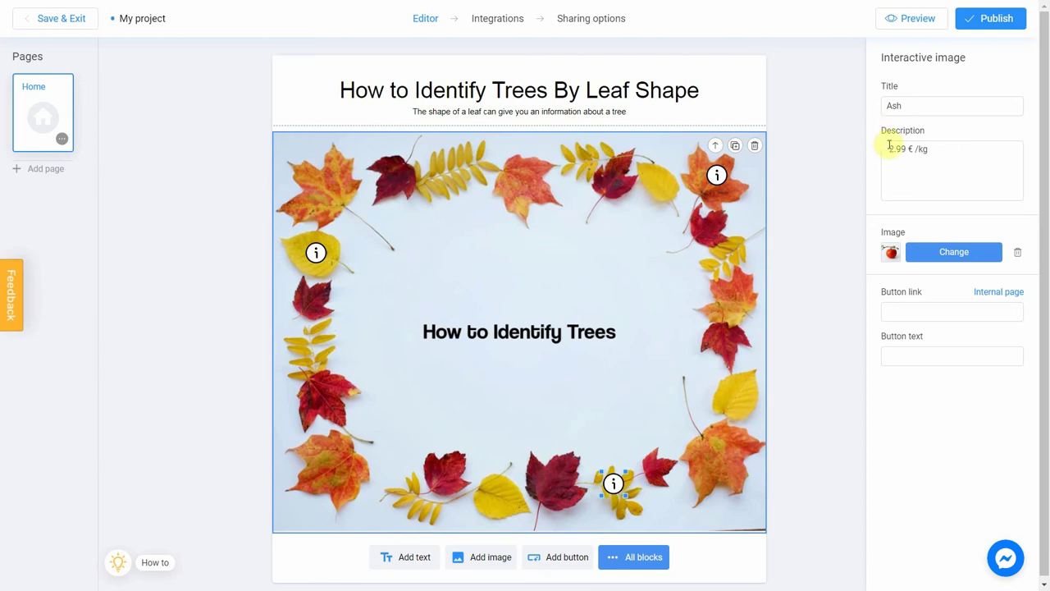
left_click_drag(942, 151, 881, 153)
type("Fraxinus, commonly called ash, is a genus of flowering plants in the olive and lilac family, Oleaceae. It contains 45–65 species of usually medium to large trees, mostly deciduous, though a number of subtropical species are evergreen. The genus is widespread across much of Europe, Asia, and North America.")
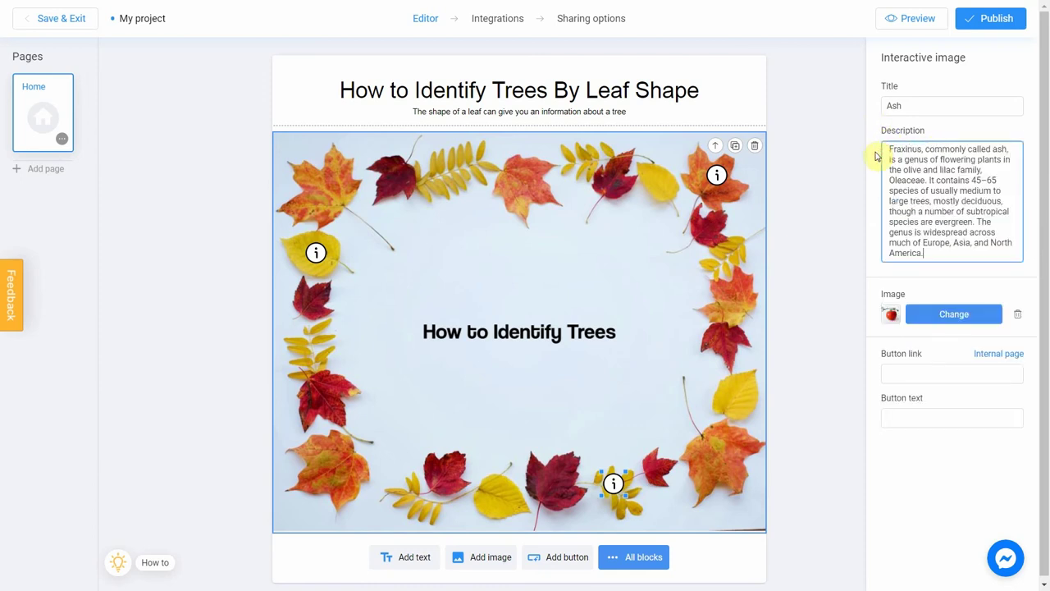
Step: Replace the Ash tag's image with the Unsplash photo of orange leaves and red berries against blue sky, found by searching for "ash leaf"
left_click(955, 314)
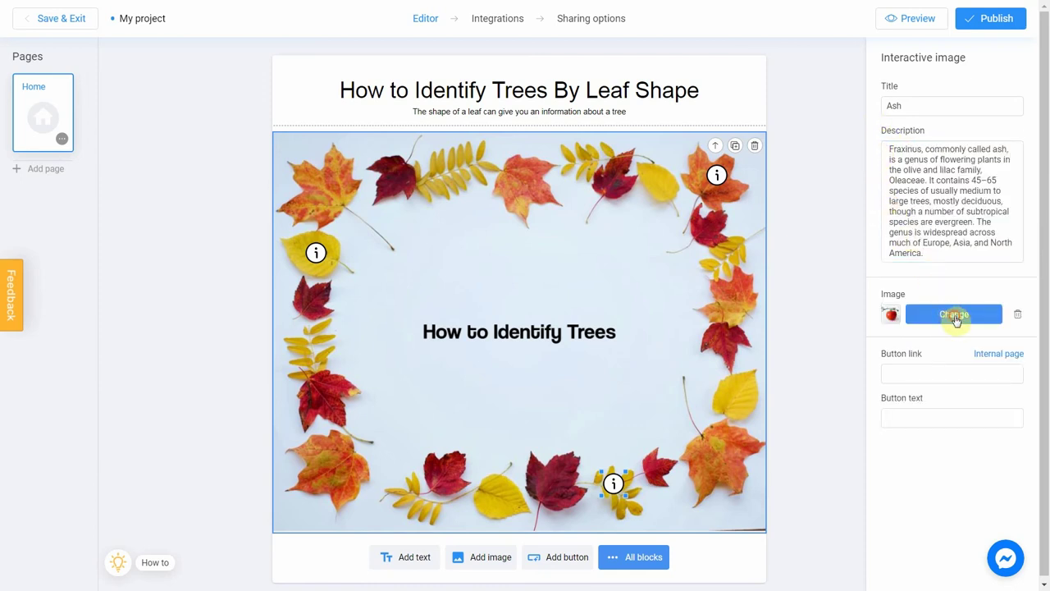
type("ash leaf")
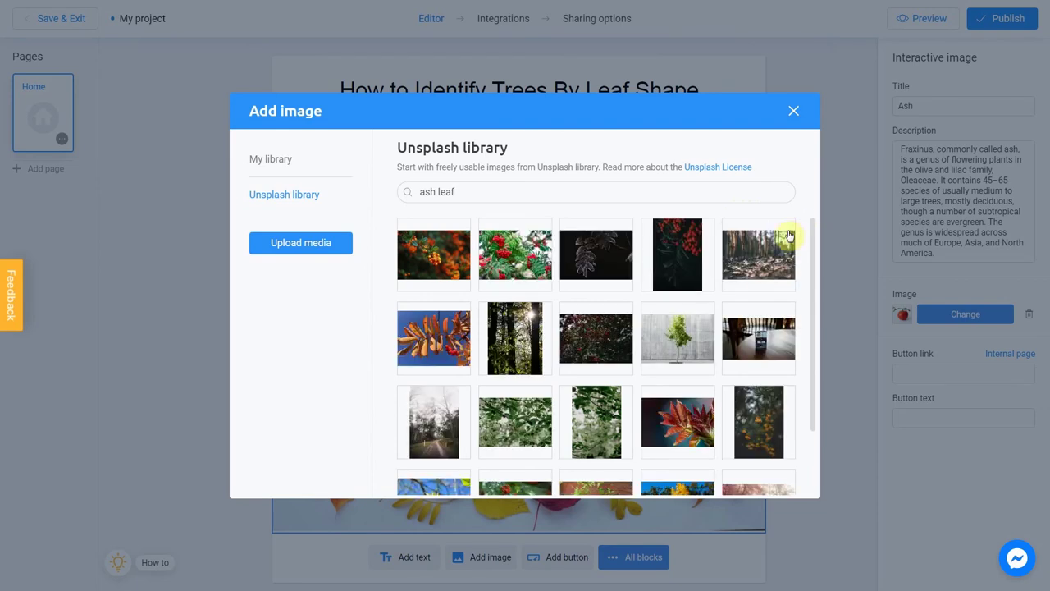
left_click(433, 337)
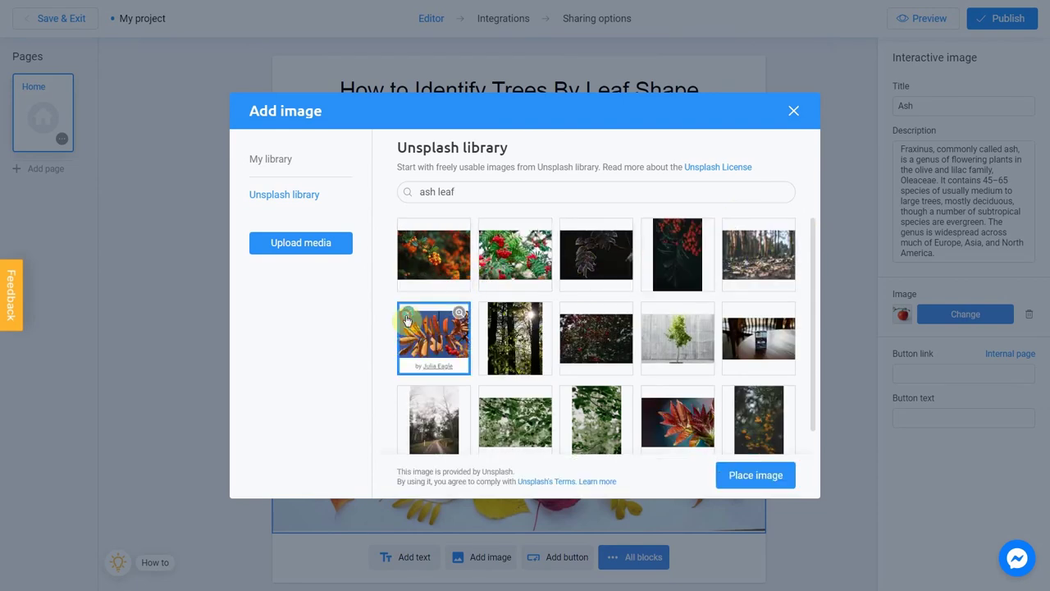
left_click(756, 475)
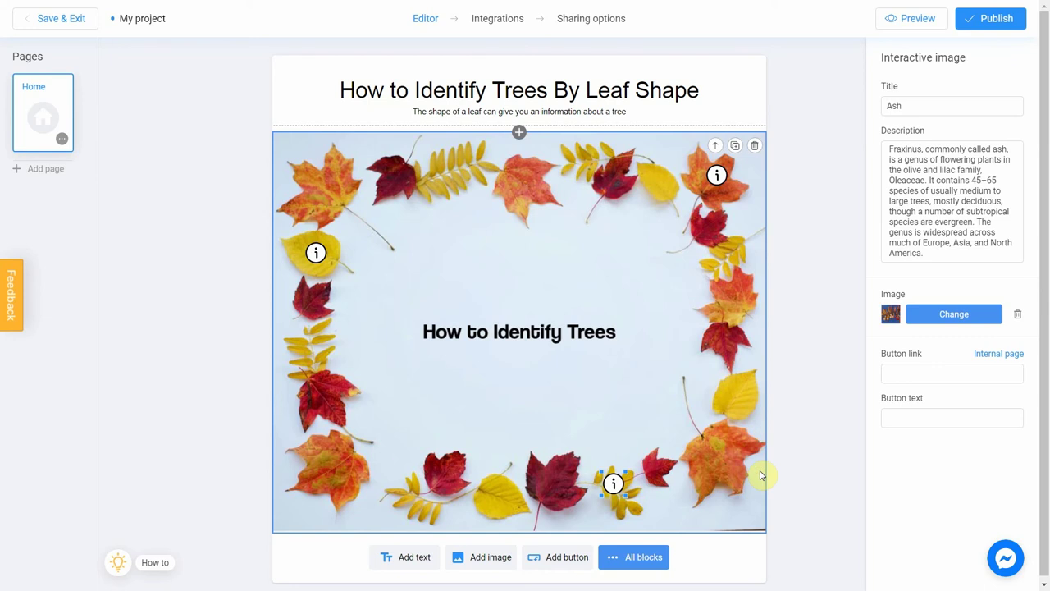
left_click(928, 417)
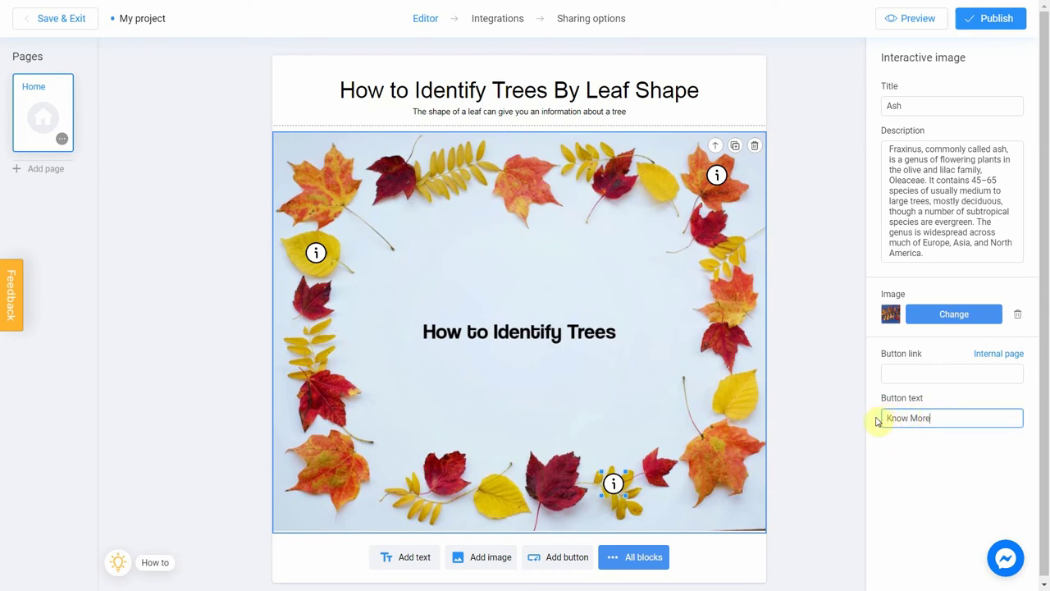
left_click(906, 375)
type("https://en.wikipedia.org/wiki/Fraxinus")
left_click(912, 388)
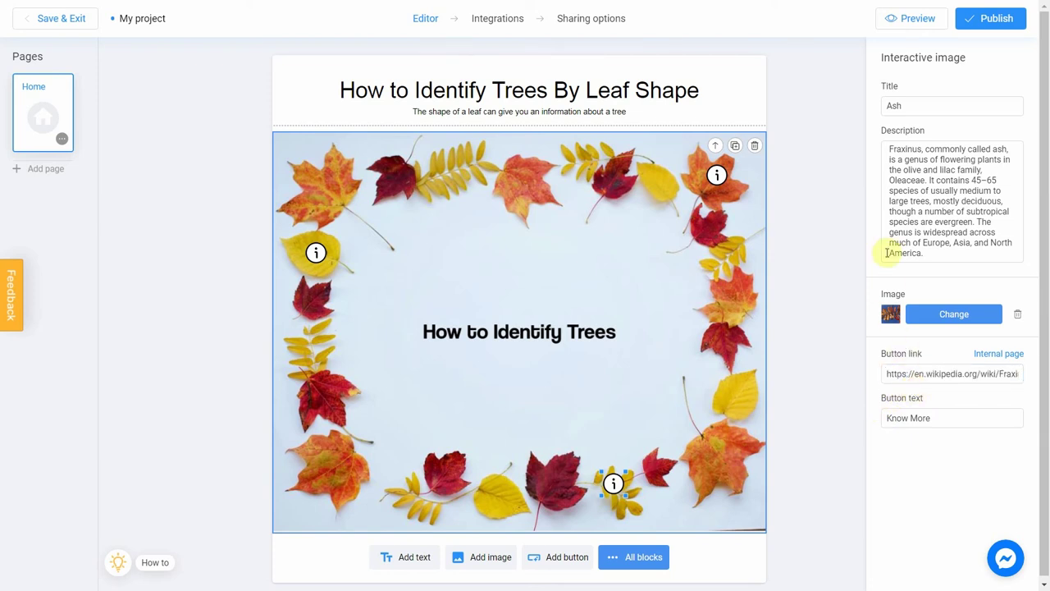
Step: Preview the project, check the maple tag's pop-up in the desktop layout, and switch the preview to the mobile layout
left_click(919, 22)
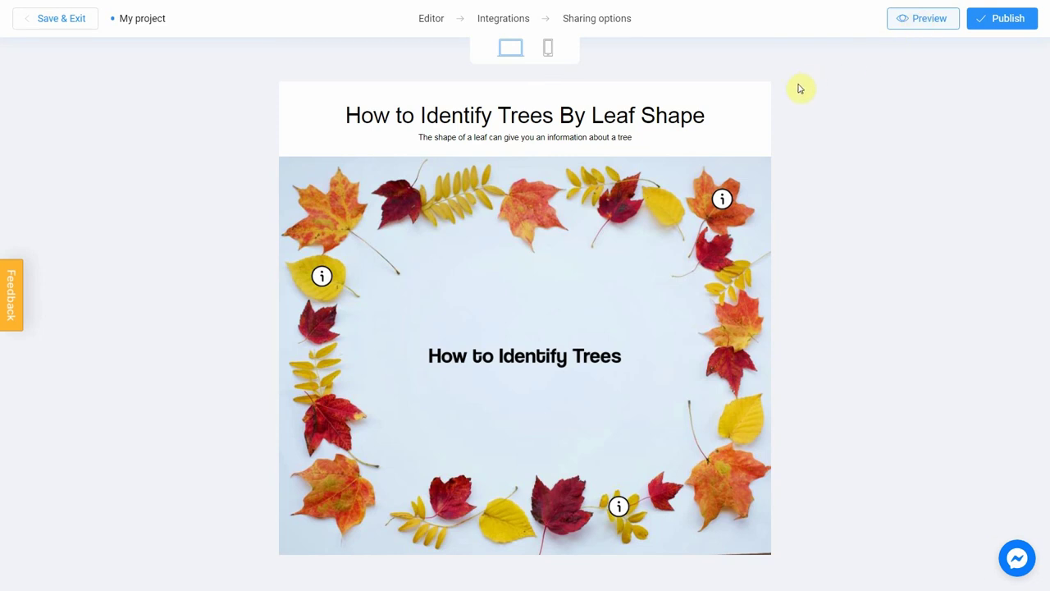
left_click(722, 198)
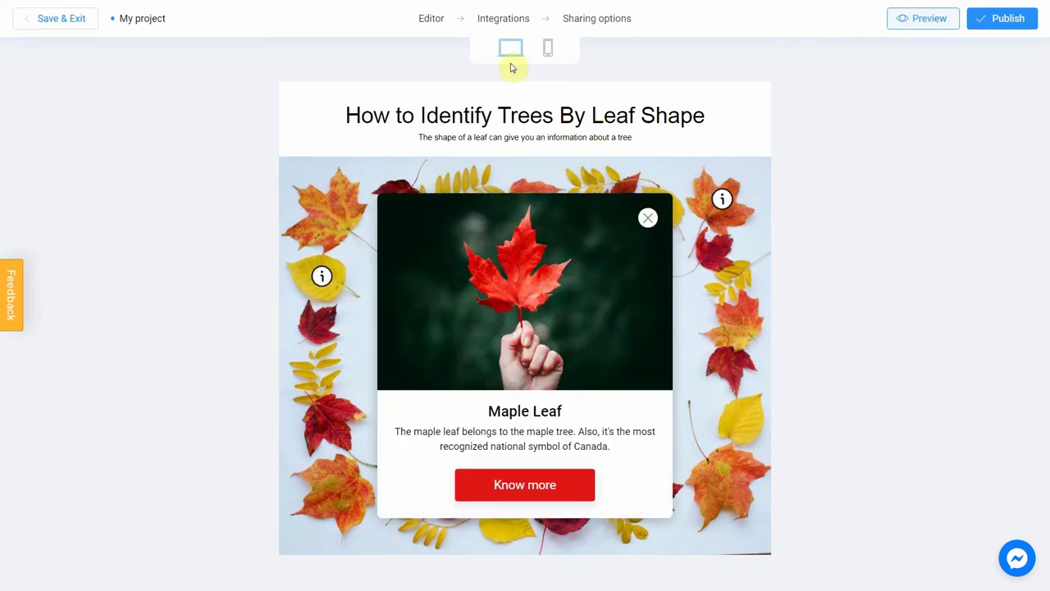
left_click(553, 49)
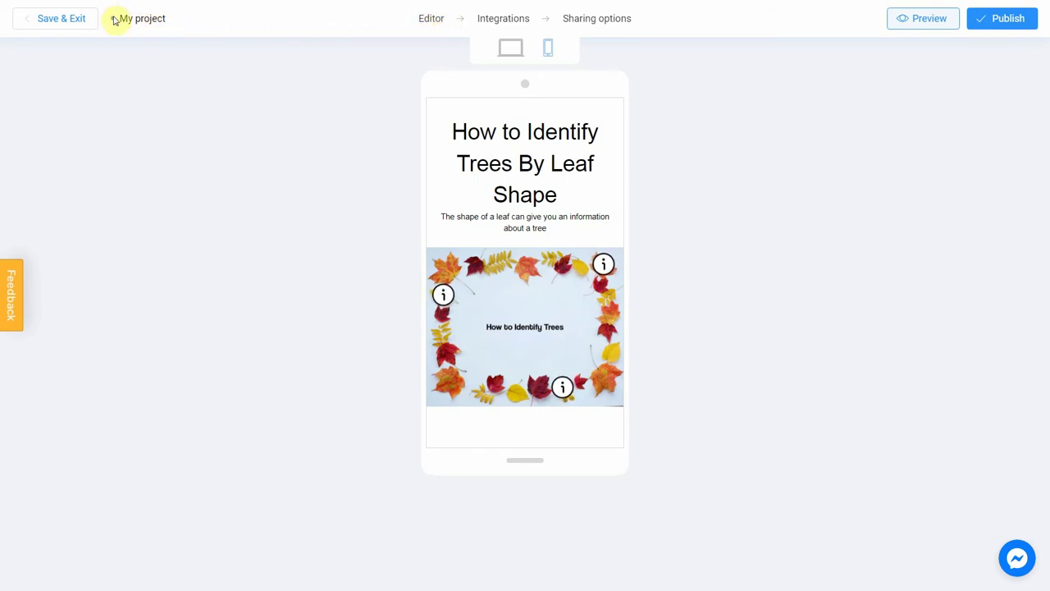
Step: Rename the project "How to Identify Trees" and publish it
left_click_drag(164, 18, 119, 21)
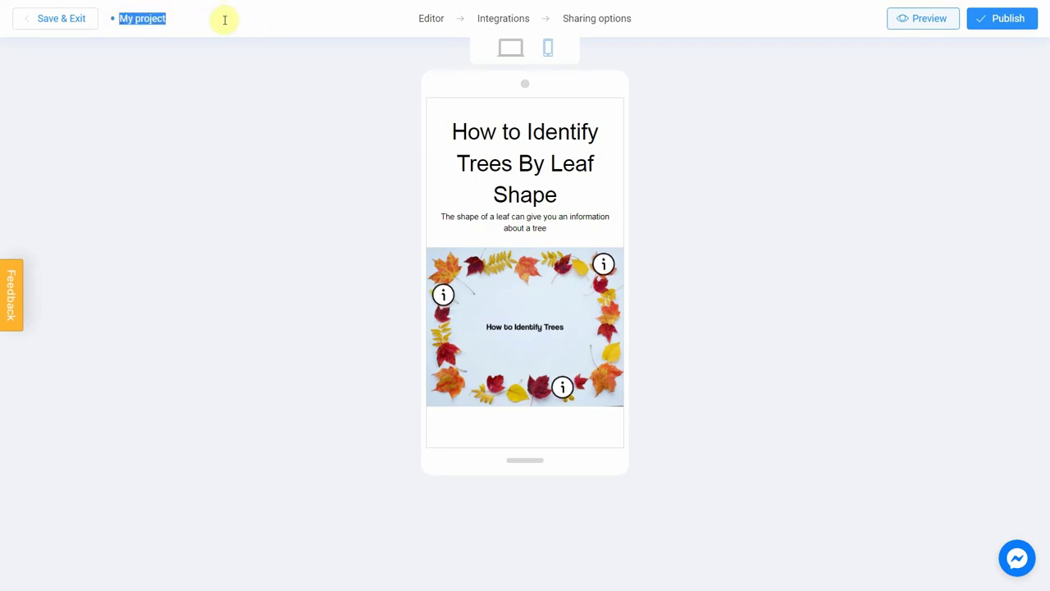
type("How")
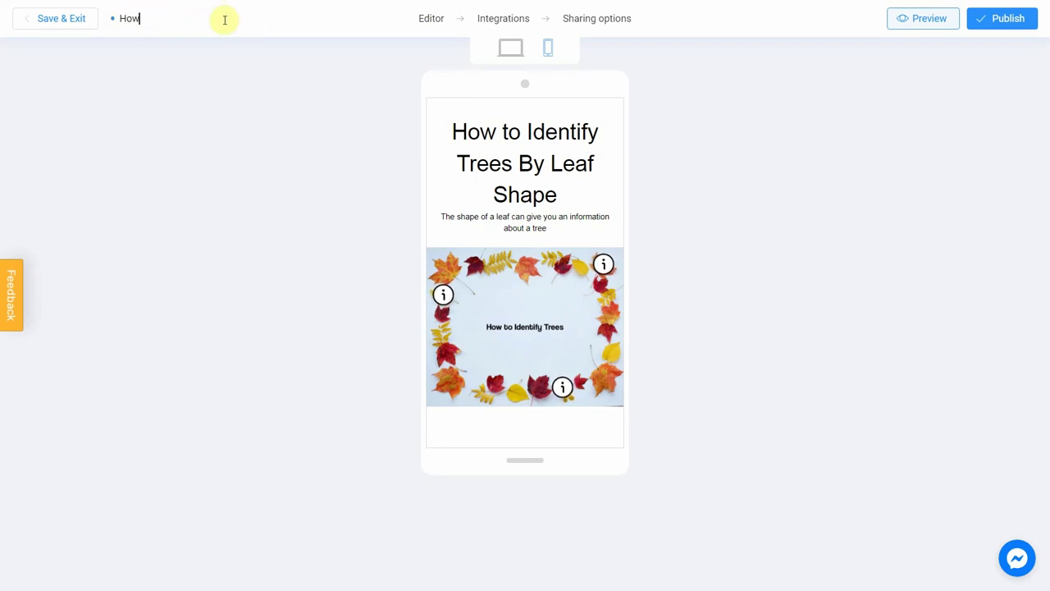
type(" to Identify Trees")
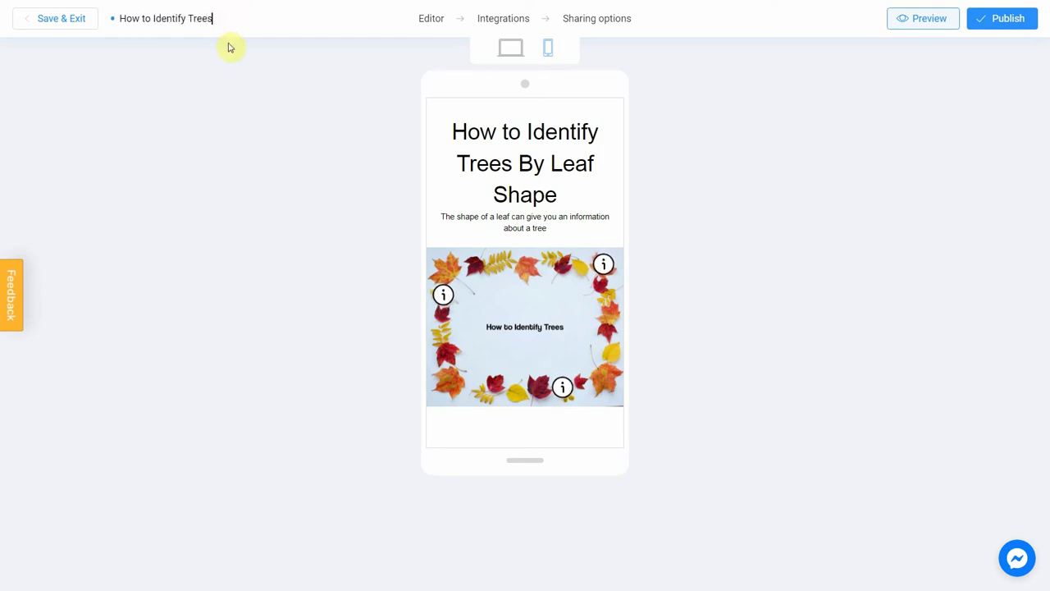
left_click(992, 21)
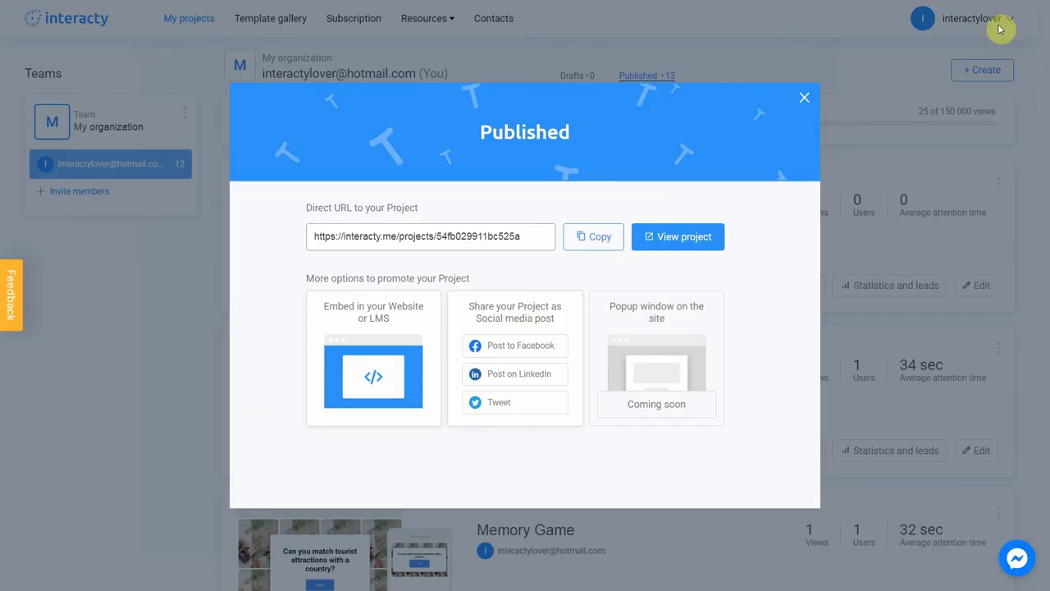
Step: View the published project and check the pop-ups of its maple and birch tags, closing each one
left_click_drag(526, 237, 273, 241)
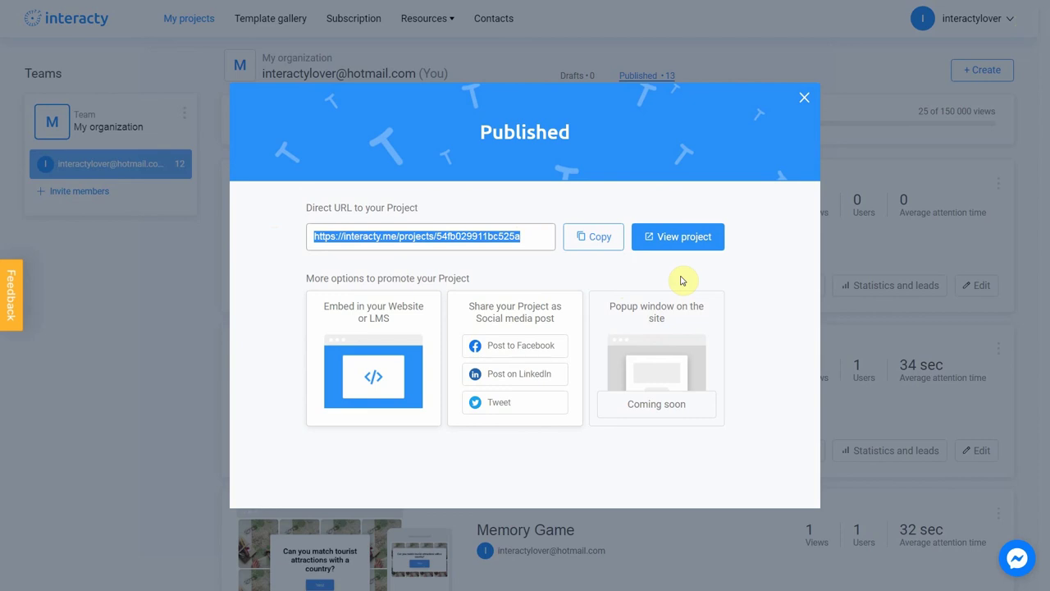
left_click(685, 246)
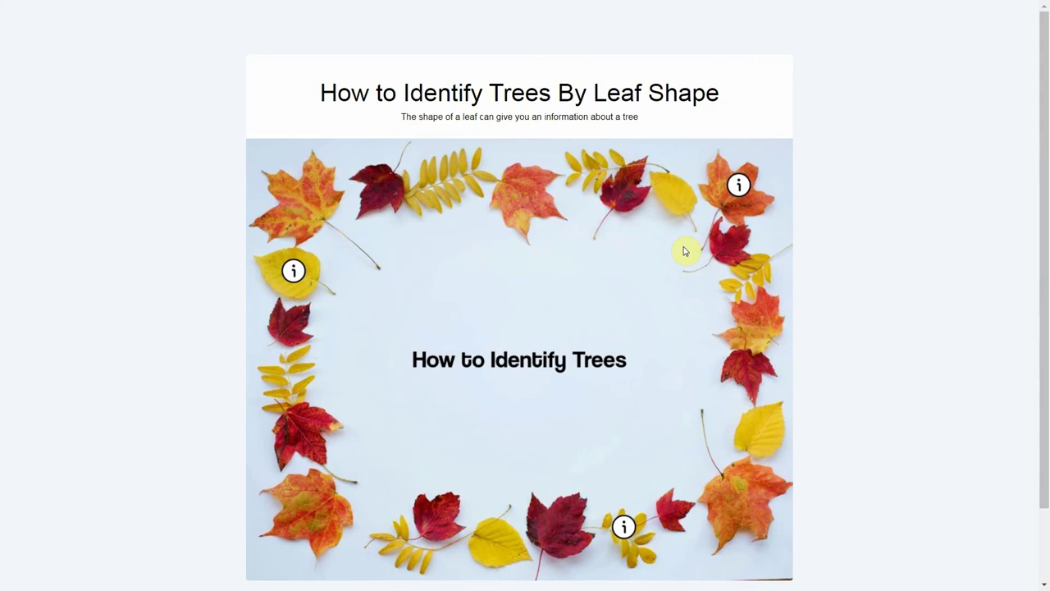
left_click(739, 187)
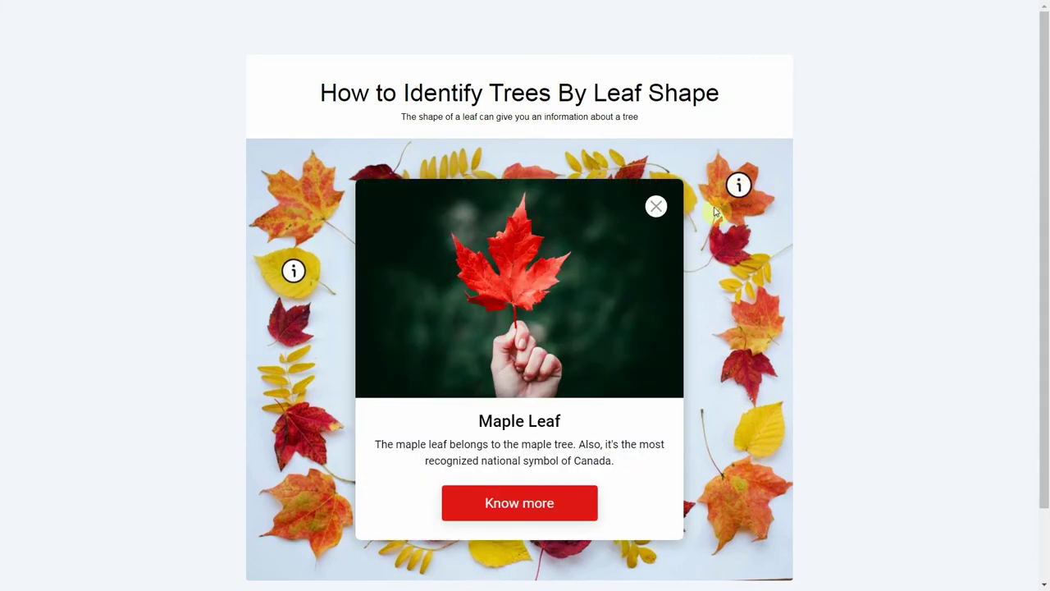
left_click(658, 209)
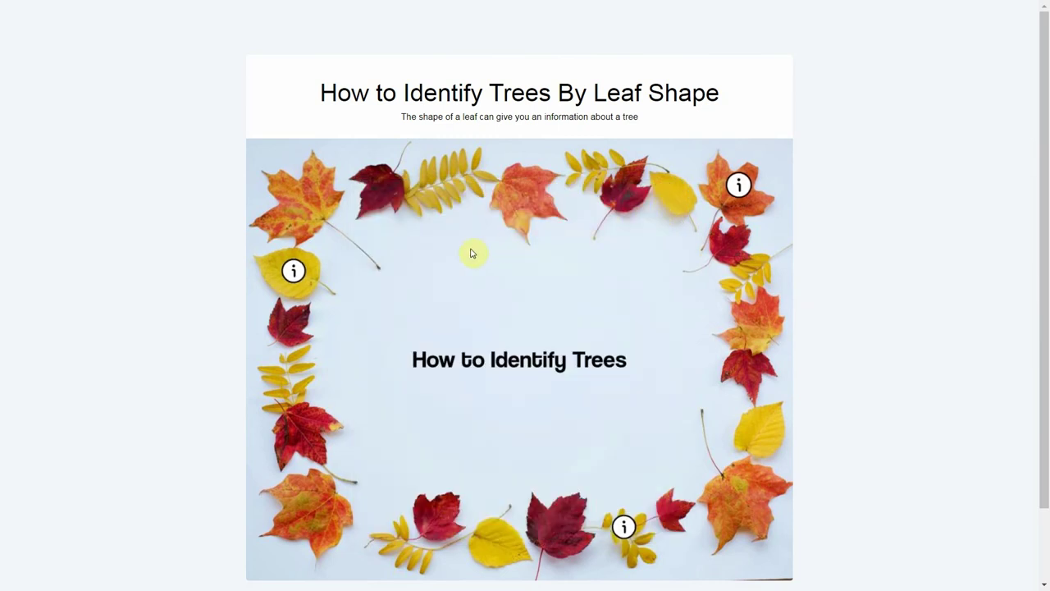
left_click(294, 272)
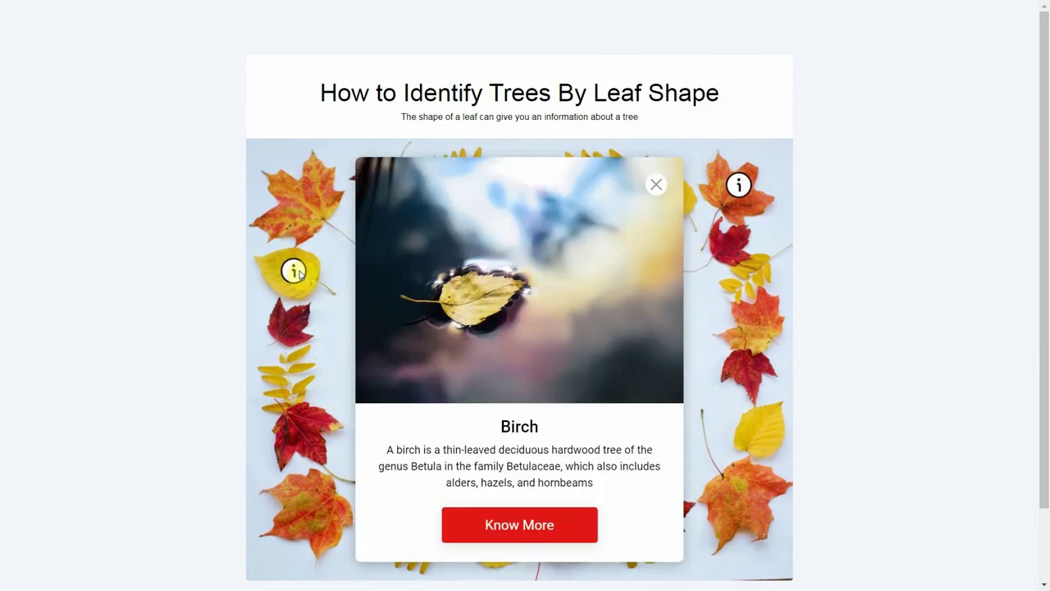
left_click(655, 191)
Step: Check the Ash tag's pop-up on the published page and follow its Know More link
left_click(625, 530)
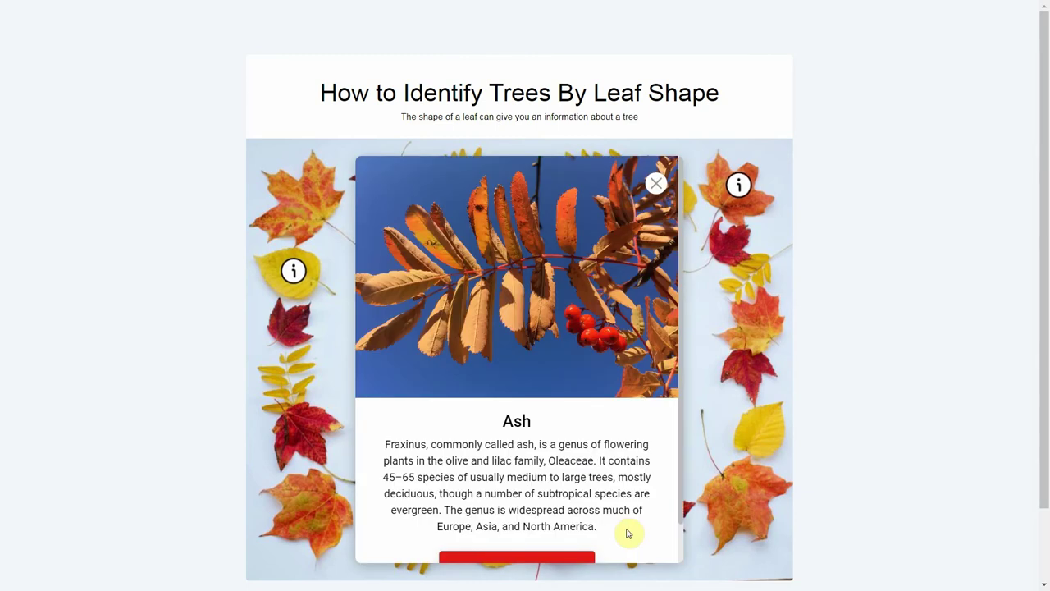
scroll(591, 440, "down", 1)
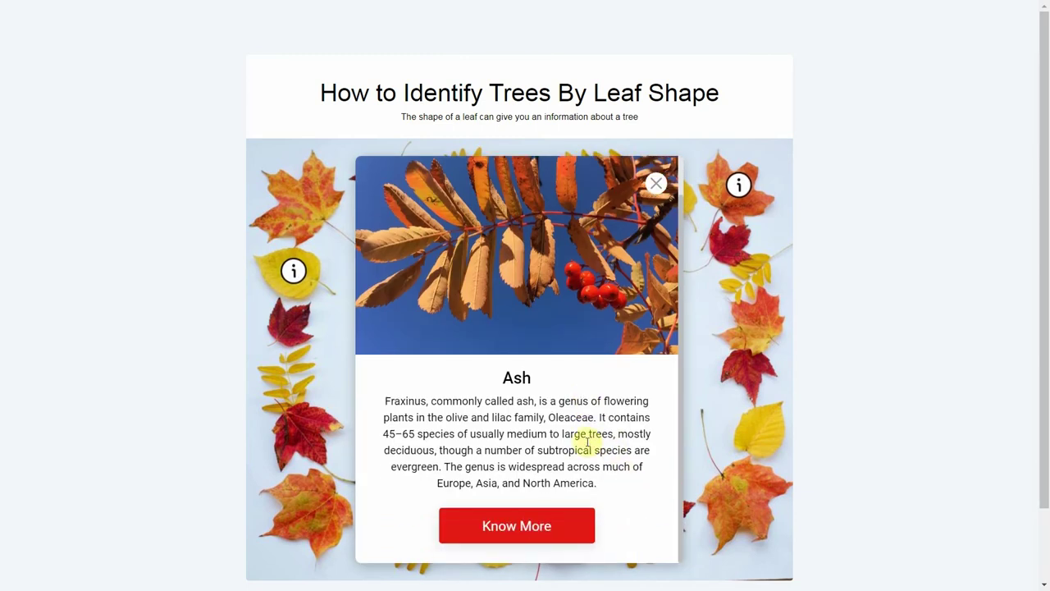
left_click(553, 526)
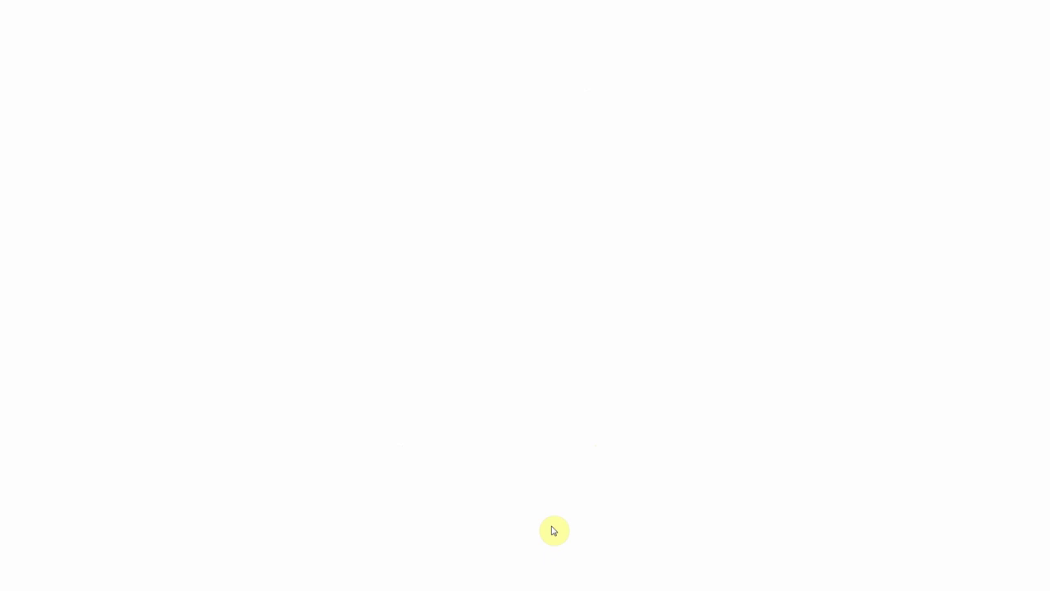